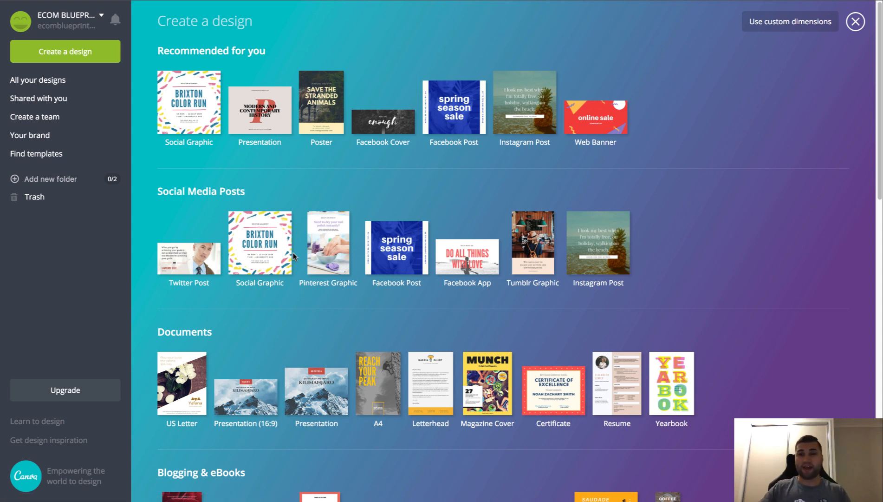
Create a blank design with custom dimensions of 1200 × 1200 px
{"action": "left_click", "coordinate": [800, 27]}
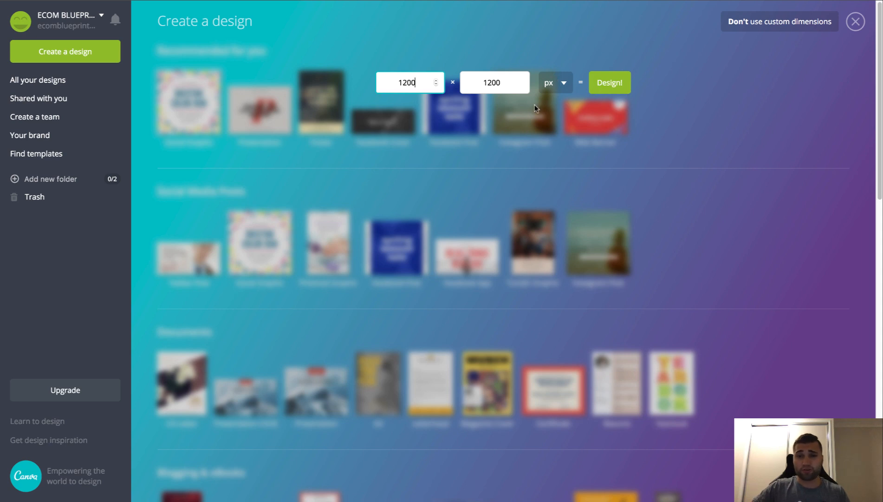
{"action": "left_click", "coordinate": [604, 87]}
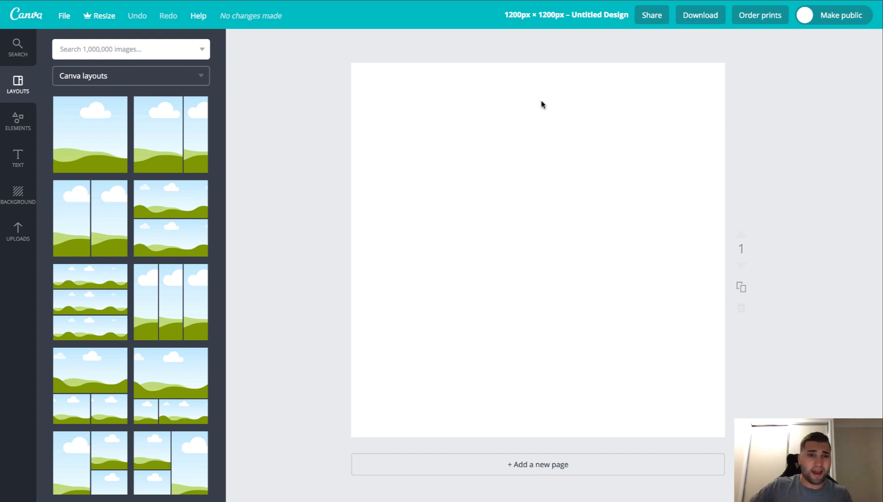
Try out the free photo of the cliff above the fjord on the blank page and delete it
{"action": "scroll", "coordinate": [114, 147], "scroll_direction": "down", "scroll_amount": 10}
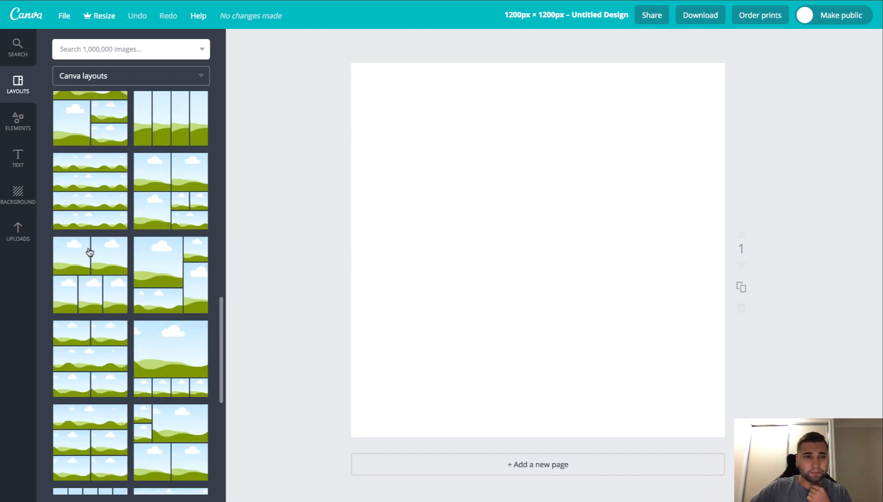
{"action": "left_click", "coordinate": [19, 135]}
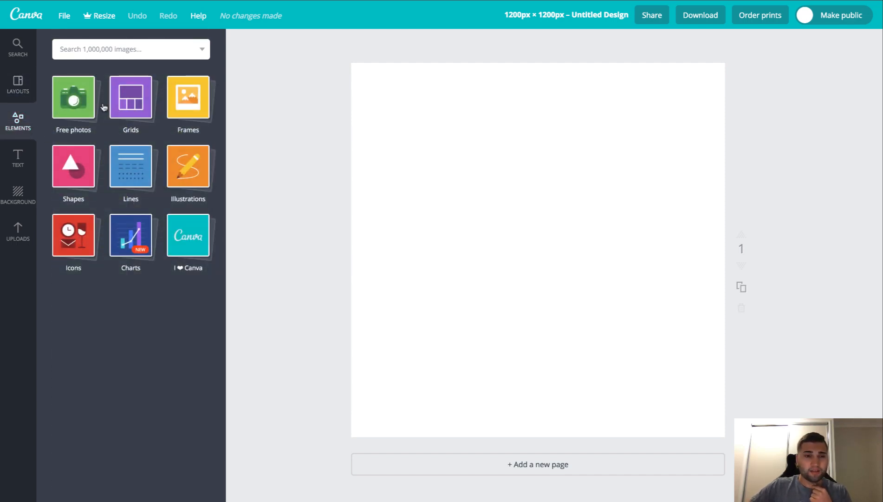
{"action": "left_click", "coordinate": [75, 102]}
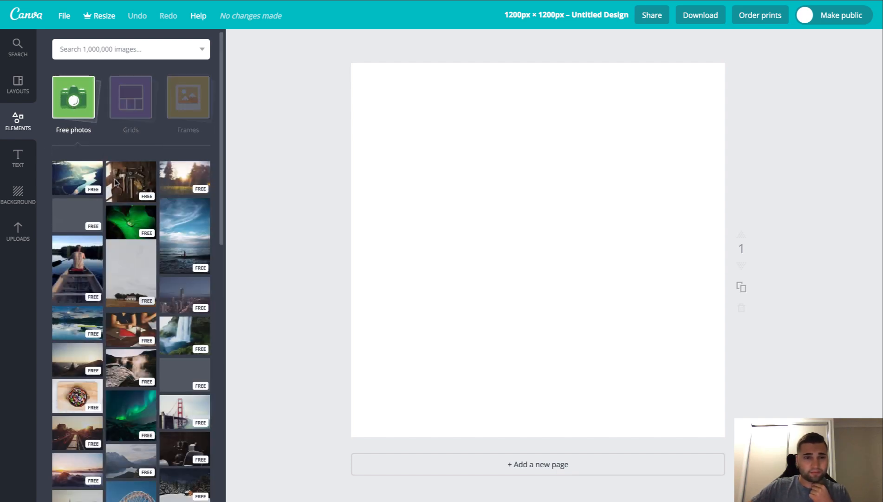
{"action": "left_click", "coordinate": [96, 176]}
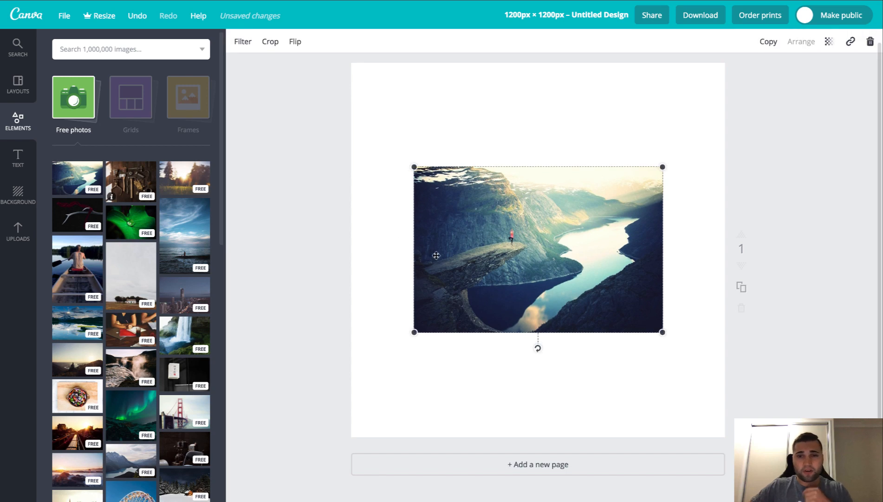
{"action": "key", "text": "Delete"}
Look through the free photos, grids and frames offered as design elements
{"action": "scroll", "coordinate": [101, 261], "scroll_direction": "down", "scroll_amount": 10}
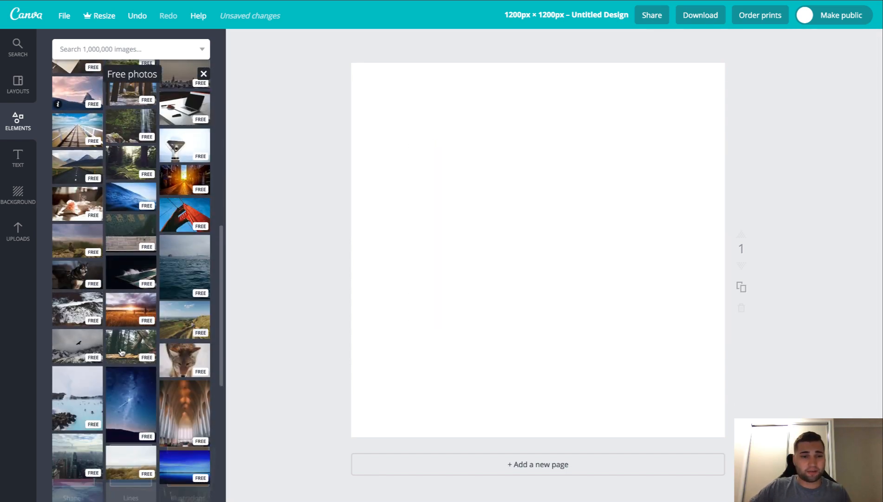
{"action": "scroll", "coordinate": [100, 258], "scroll_direction": "down", "scroll_amount": 5}
{"action": "scroll", "coordinate": [100, 258], "scroll_direction": "up", "scroll_amount": 8}
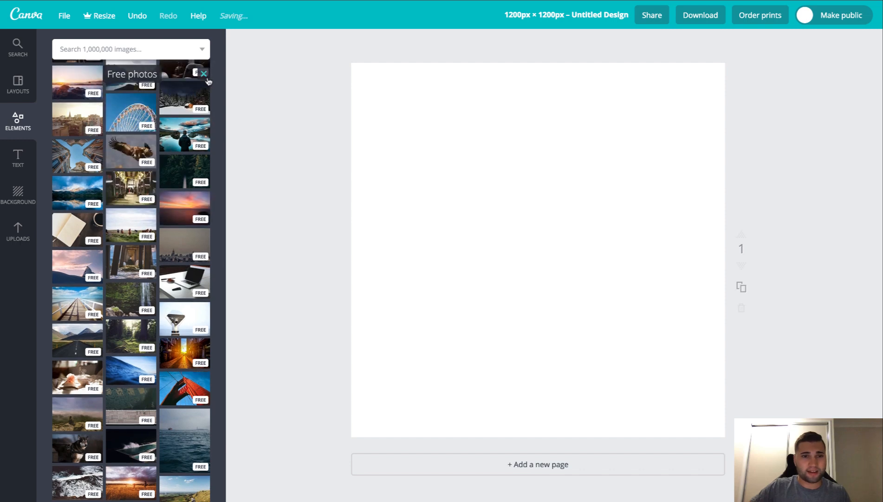
{"action": "left_click", "coordinate": [204, 74]}
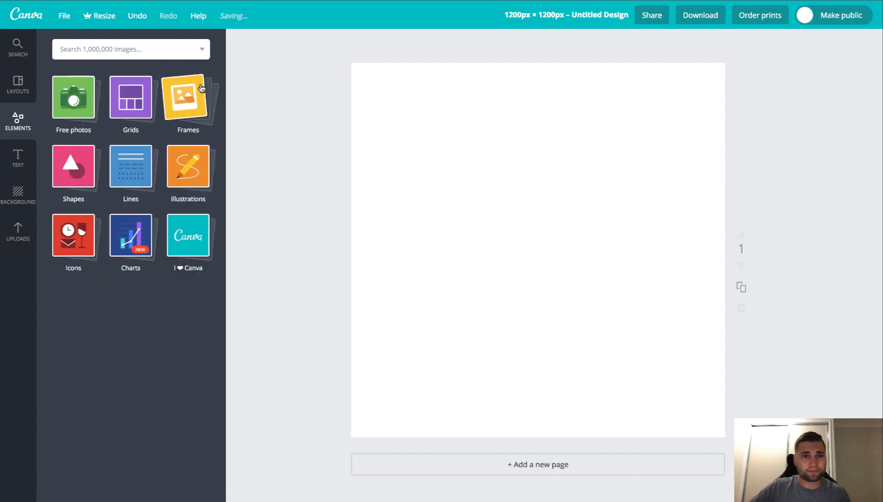
{"action": "left_click", "coordinate": [148, 121]}
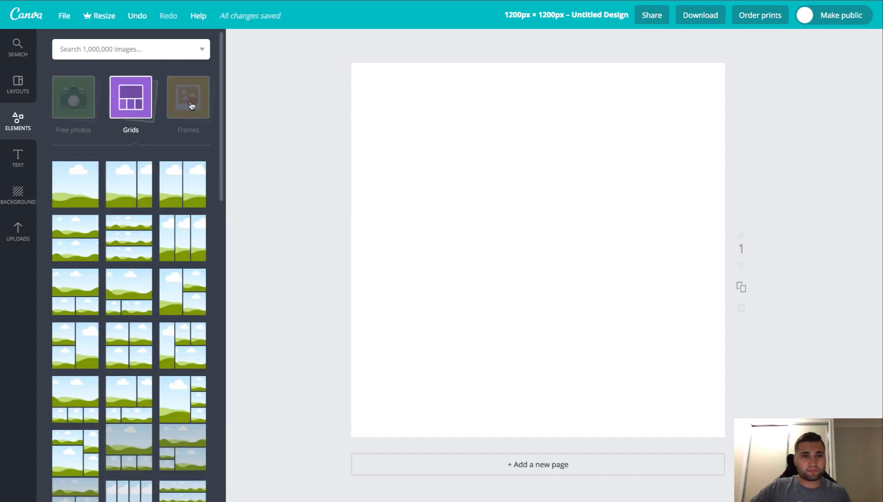
{"action": "left_click", "coordinate": [182, 101]}
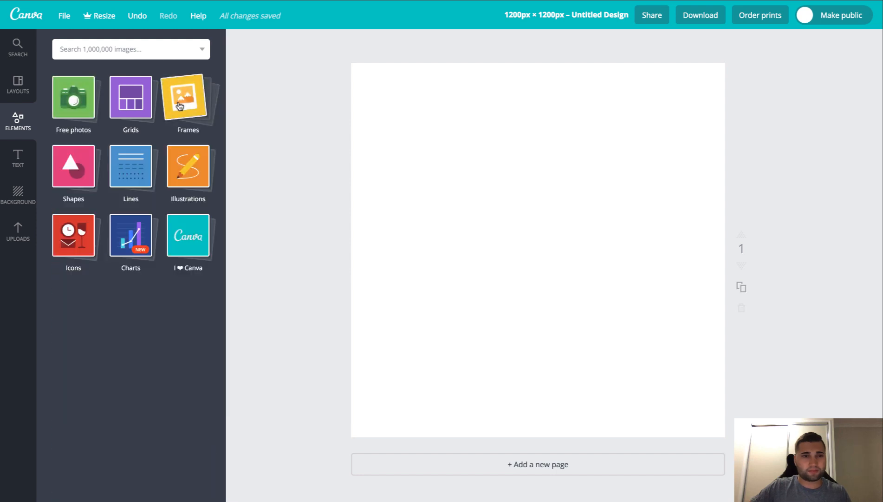
{"action": "left_click", "coordinate": [181, 107]}
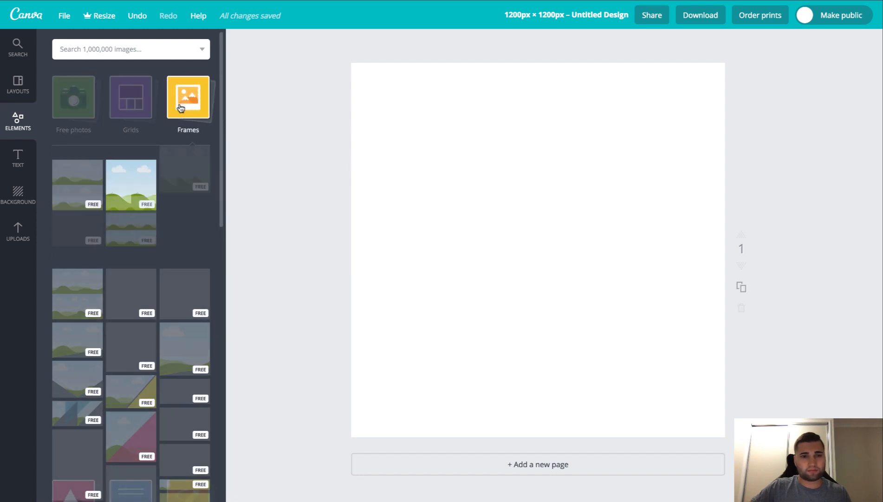
{"action": "left_click", "coordinate": [183, 108]}
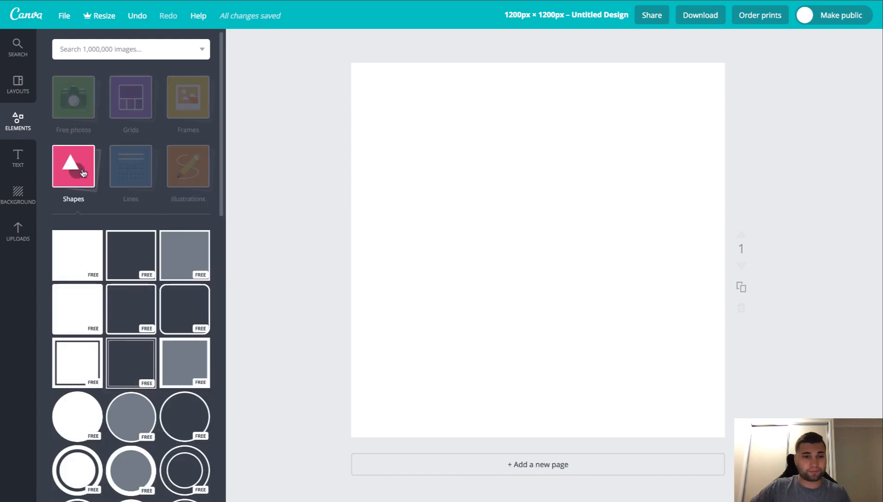
Look through the shapes, lines, illustrations, icons and charts offered as design elements
{"action": "scroll", "coordinate": [69, 233], "scroll_direction": "down", "scroll_amount": 5}
{"action": "scroll", "coordinate": [75, 194], "scroll_direction": "up", "scroll_amount": 4}
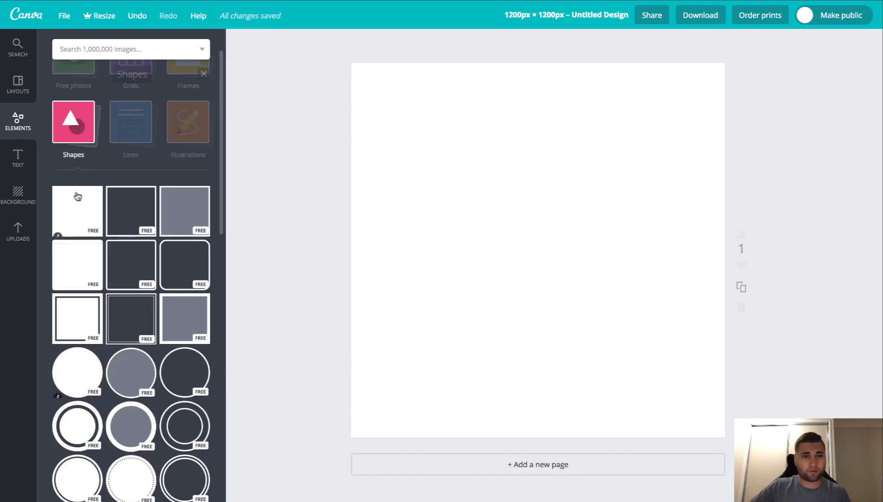
{"action": "left_click", "coordinate": [86, 138]}
{"action": "left_click", "coordinate": [117, 173]}
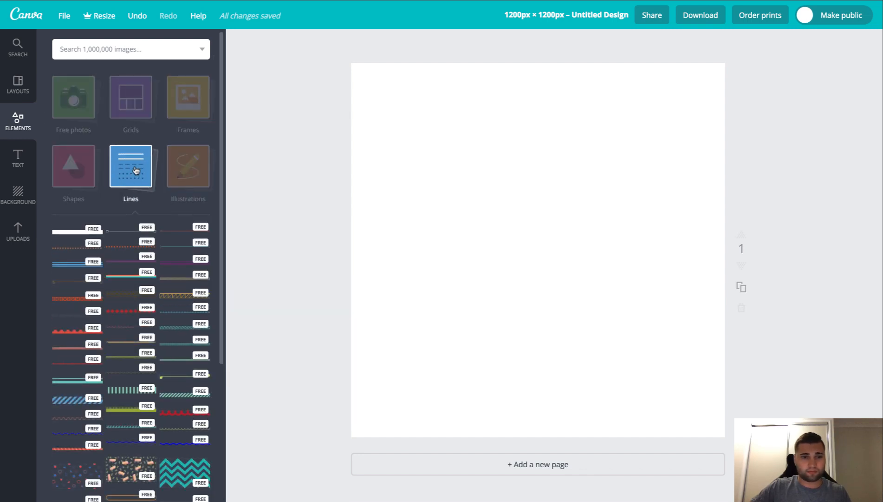
{"action": "left_click", "coordinate": [189, 171]}
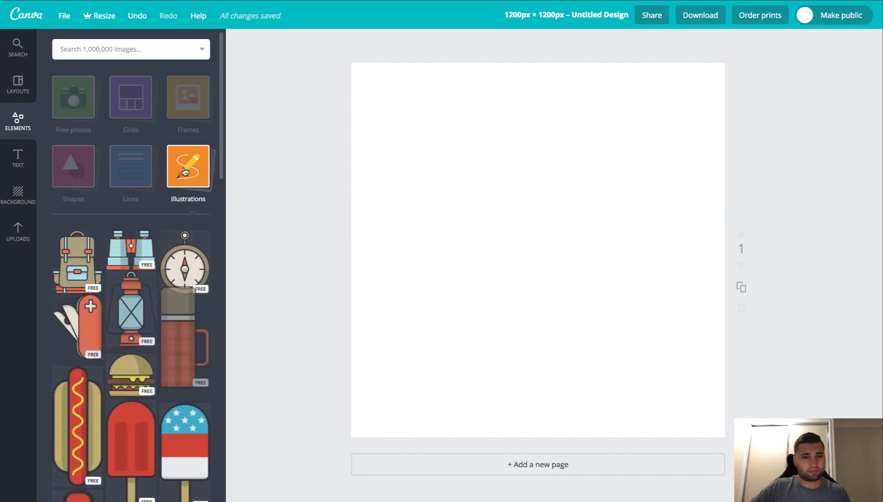
{"action": "left_click", "coordinate": [186, 170]}
{"action": "left_click", "coordinate": [81, 234]}
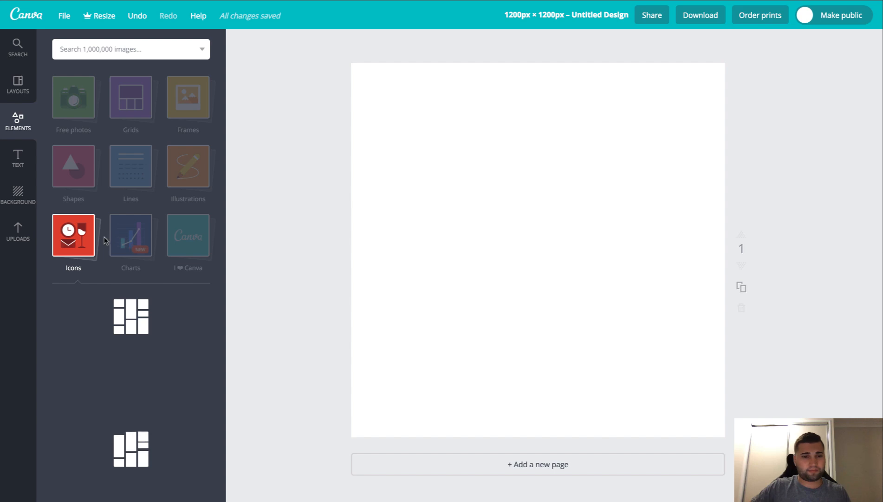
{"action": "scroll", "coordinate": [85, 227], "scroll_direction": "down", "scroll_amount": 1}
{"action": "left_click", "coordinate": [73, 195]}
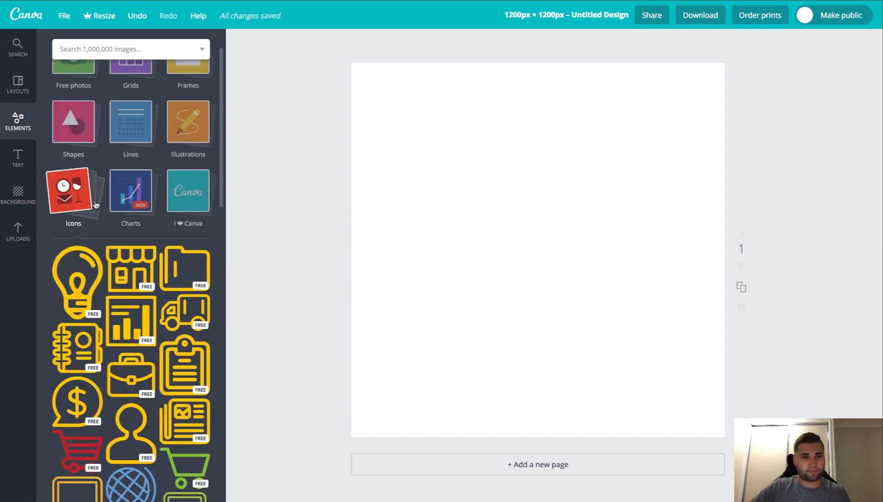
{"action": "left_click", "coordinate": [130, 225]}
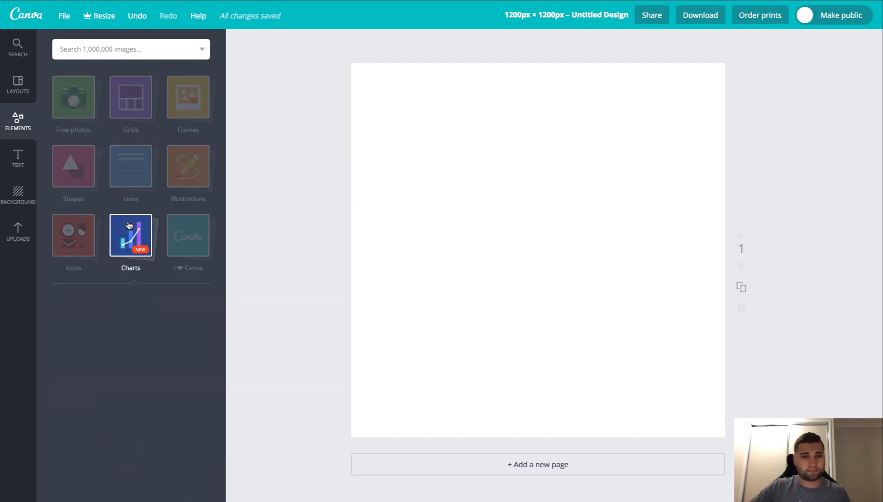
{"action": "left_click", "coordinate": [132, 227]}
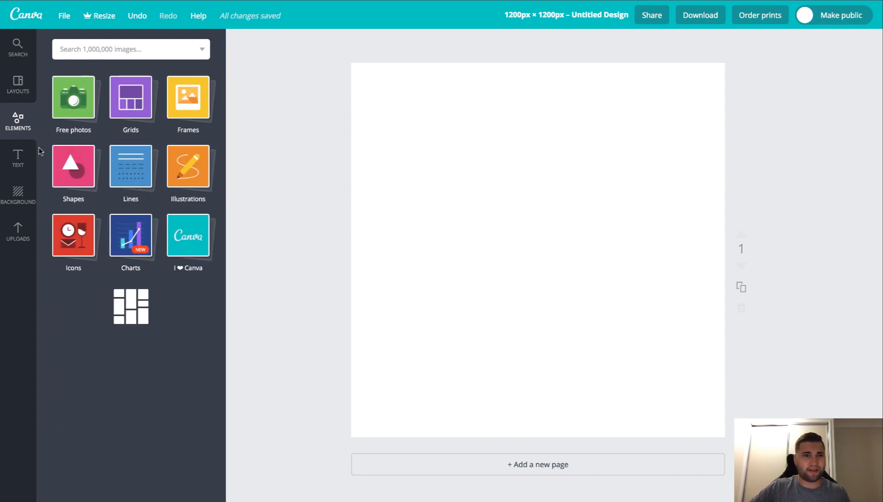
Examine the ready-made text styles, from the plain heading combinations down to the coloured banners and badges
{"action": "left_click", "coordinate": [26, 159]}
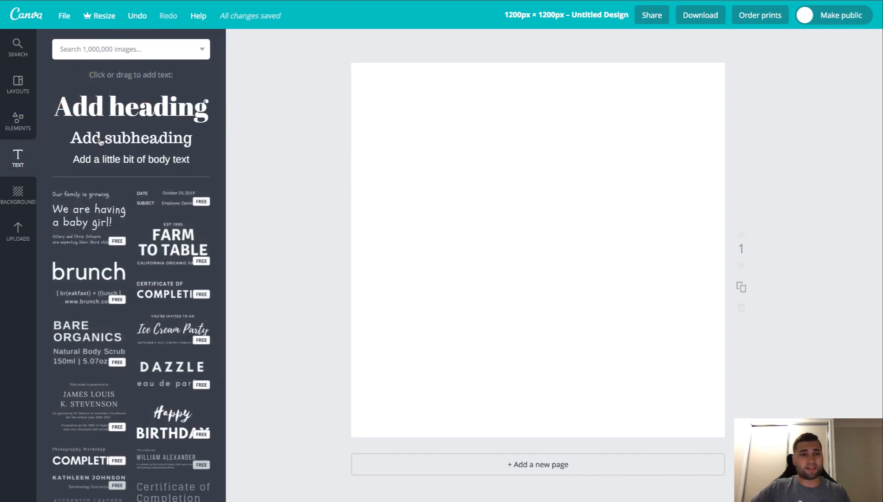
{"action": "scroll", "coordinate": [96, 186], "scroll_direction": "down", "scroll_amount": 8}
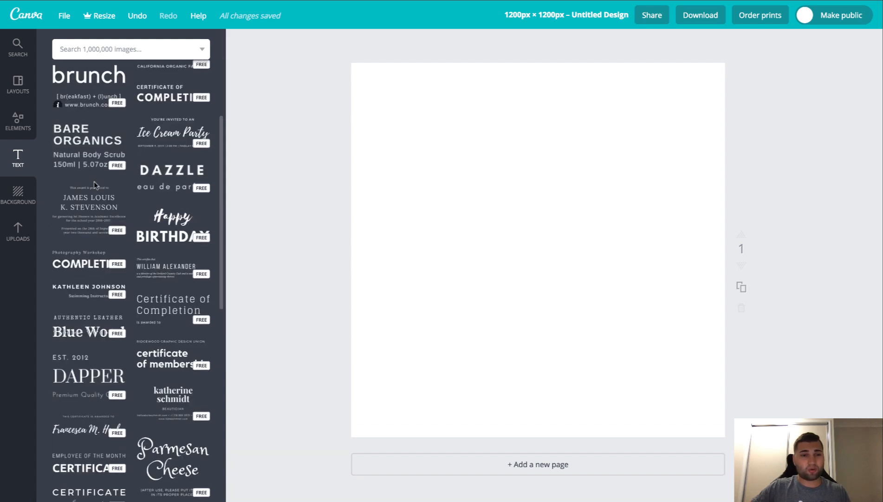
{"action": "scroll", "coordinate": [95, 186], "scroll_direction": "down", "scroll_amount": 11}
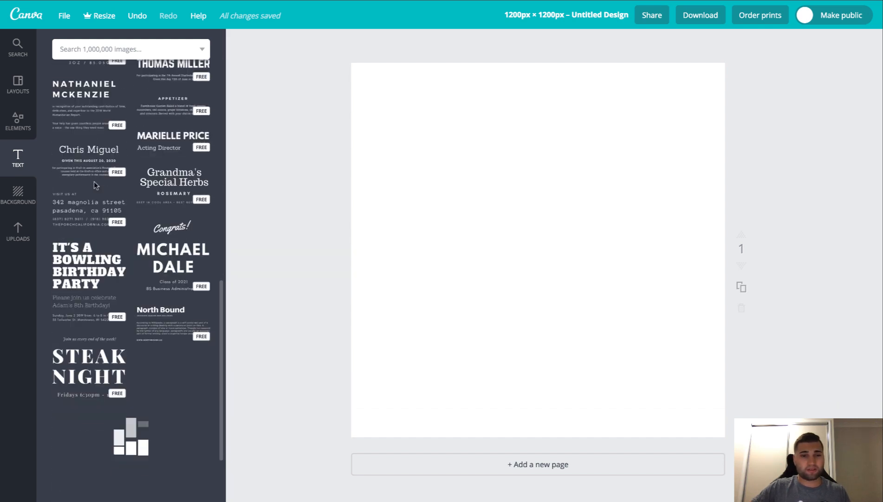
{"action": "scroll", "coordinate": [94, 186], "scroll_direction": "down", "scroll_amount": 8}
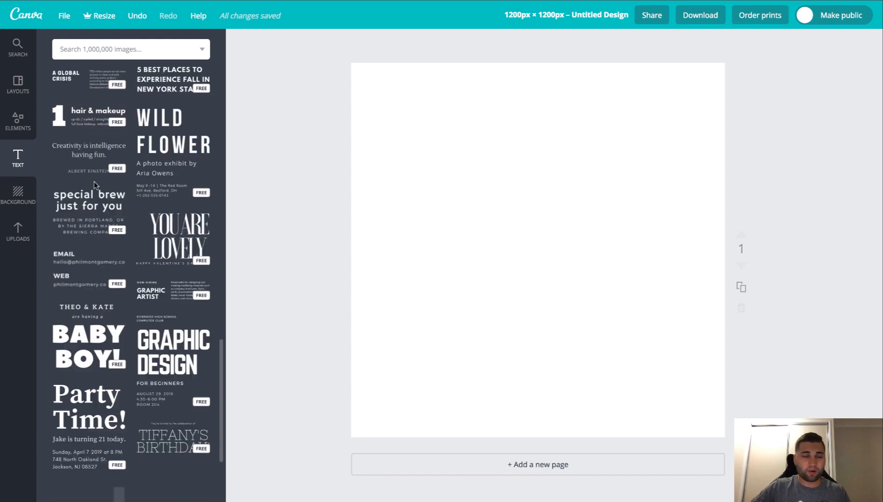
{"action": "scroll", "coordinate": [94, 185], "scroll_direction": "down", "scroll_amount": 11}
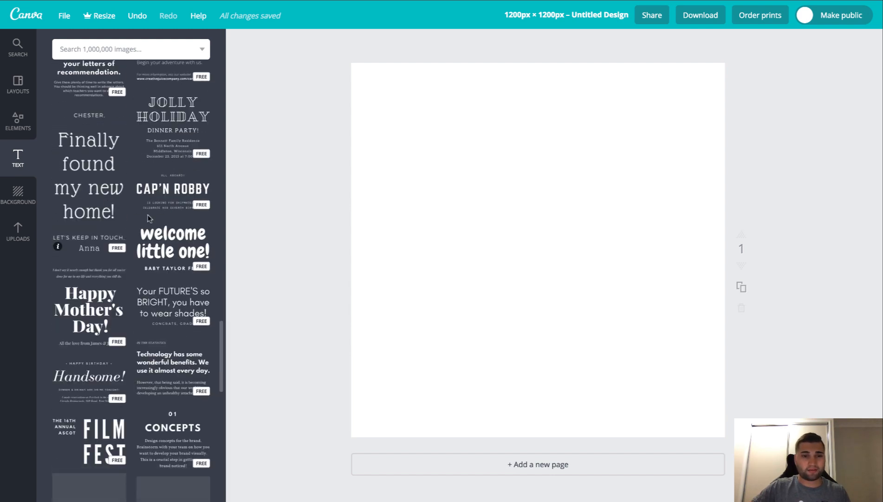
{"action": "scroll", "coordinate": [70, 228], "scroll_direction": "down", "scroll_amount": 4}
{"action": "scroll", "coordinate": [70, 228], "scroll_direction": "down", "scroll_amount": 2}
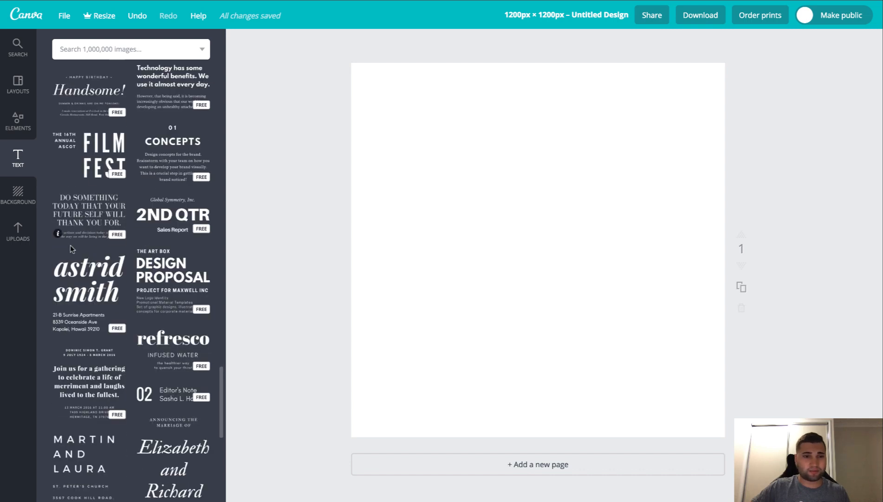
{"action": "scroll", "coordinate": [53, 228], "scroll_direction": "up", "scroll_amount": 2}
{"action": "scroll", "coordinate": [55, 223], "scroll_direction": "down", "scroll_amount": 15}
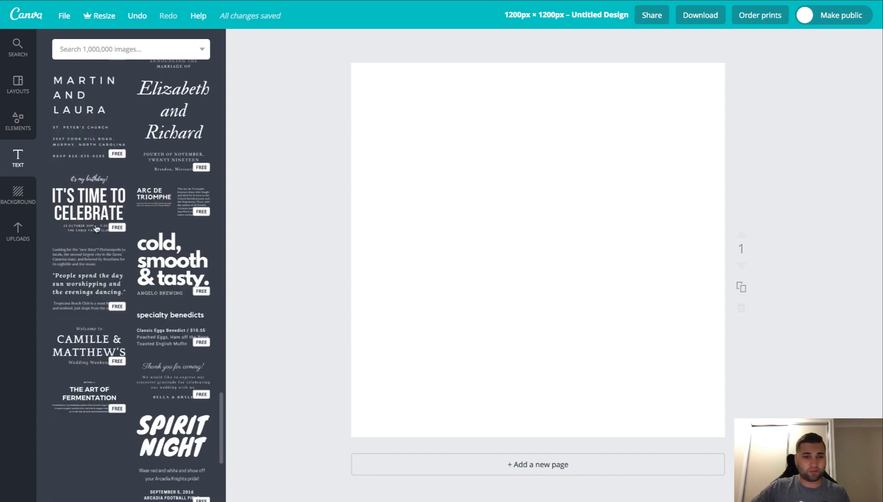
{"action": "scroll", "coordinate": [97, 229], "scroll_direction": "down", "scroll_amount": 5}
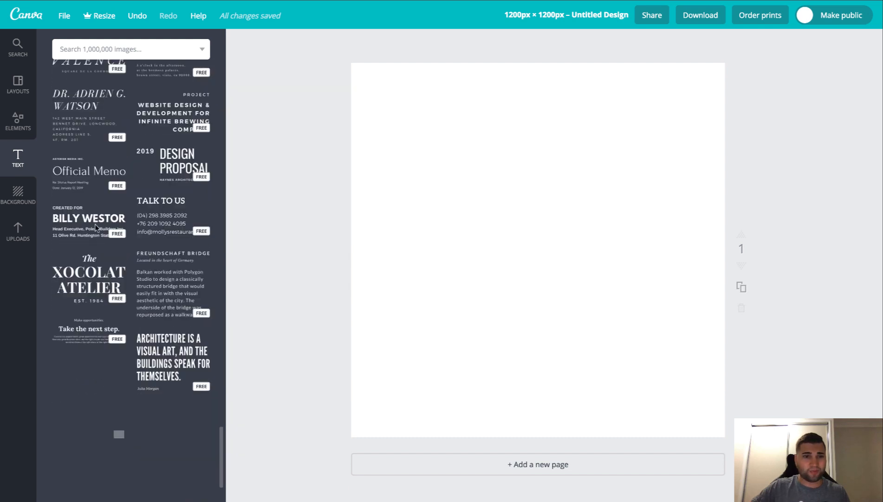
{"action": "scroll", "coordinate": [95, 228], "scroll_direction": "down", "scroll_amount": 20}
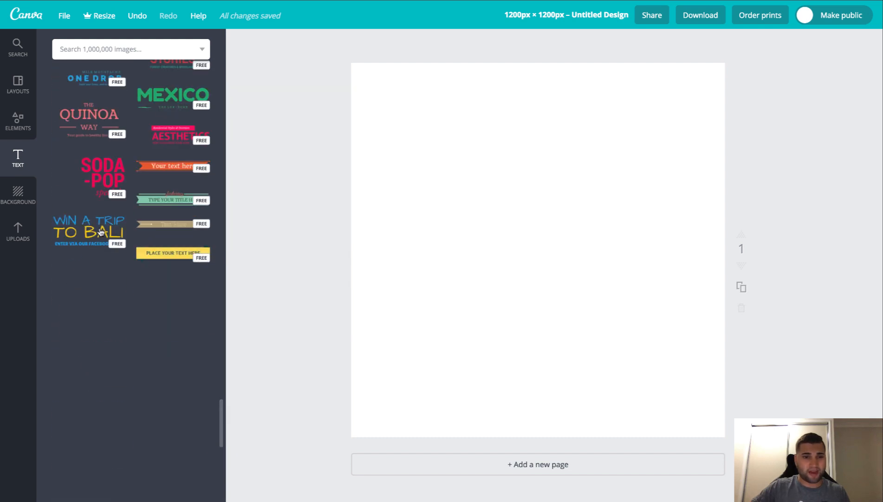
{"action": "scroll", "coordinate": [82, 187], "scroll_direction": "down", "scroll_amount": 5}
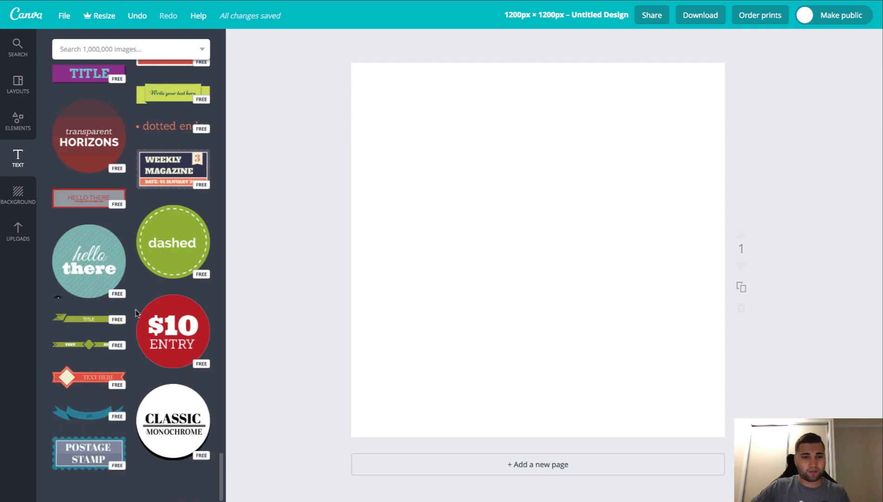
Try the yellow polka-dot pattern as the page background and undo it
{"action": "left_click", "coordinate": [17, 194]}
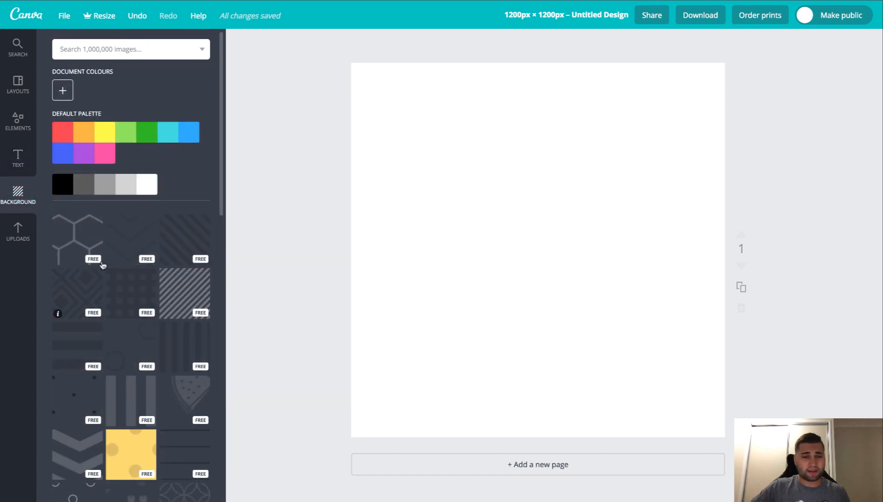
{"action": "scroll", "coordinate": [125, 260], "scroll_direction": "down", "scroll_amount": 3}
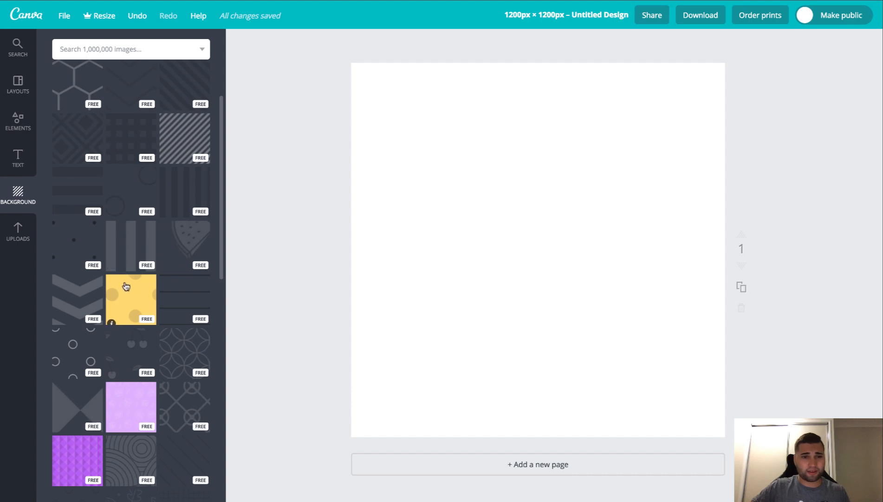
{"action": "left_click", "coordinate": [126, 286]}
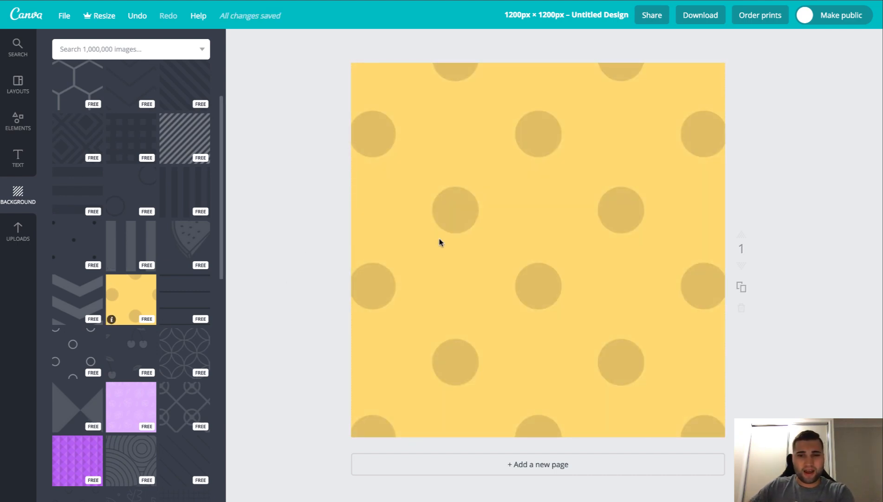
{"action": "key", "text": "ctrl+z"}
Browse the remaining free and paid background patterns, plain colours and photo textures
{"action": "scroll", "coordinate": [183, 253], "scroll_direction": "down", "scroll_amount": 4}
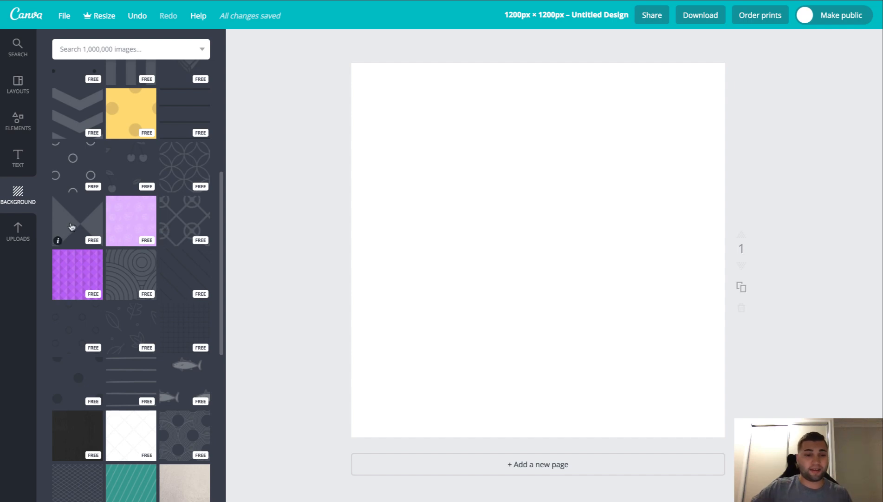
{"action": "scroll", "coordinate": [72, 227], "scroll_direction": "down", "scroll_amount": 9}
{"action": "scroll", "coordinate": [74, 225], "scroll_direction": "down", "scroll_amount": 2}
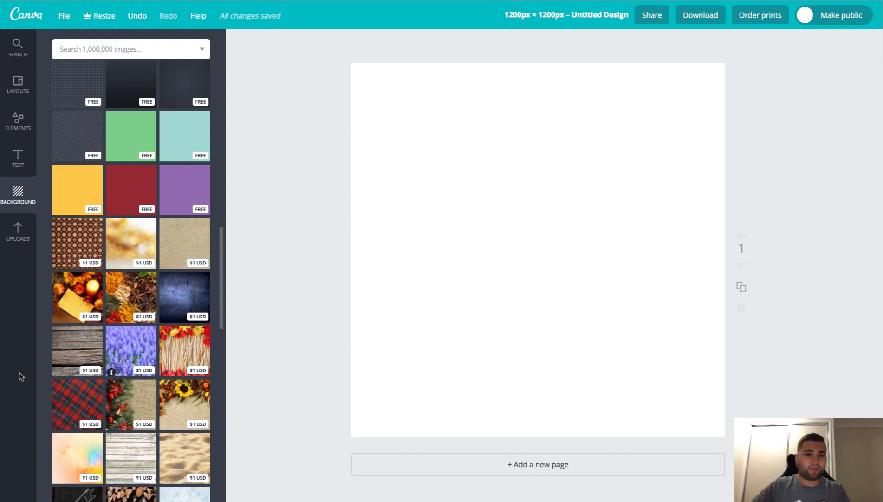
Look at the uploads area and search the Canva image library for "facebook"
{"action": "left_click", "coordinate": [34, 244]}
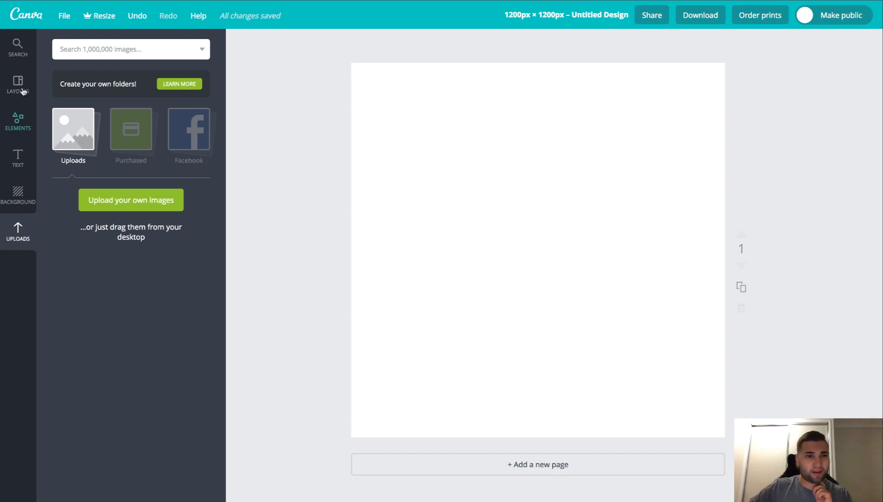
{"action": "left_click", "coordinate": [14, 124]}
{"action": "left_click", "coordinate": [130, 50]}
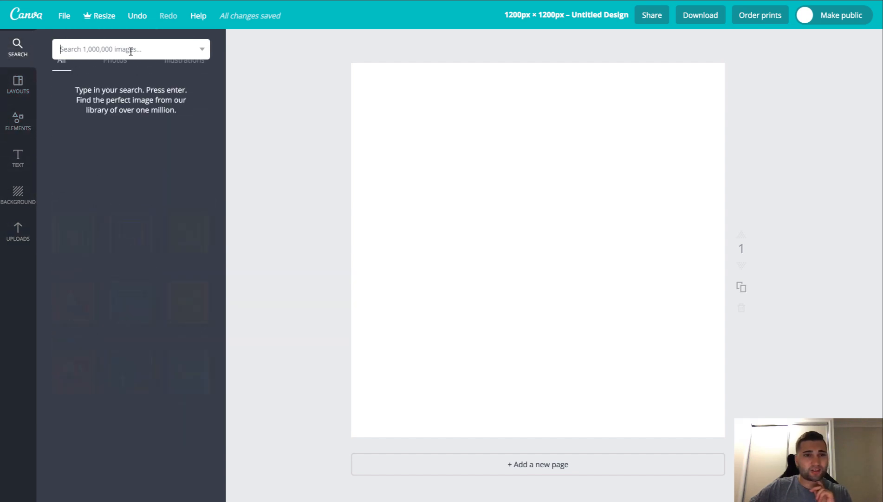
{"action": "type", "text": "fa"}
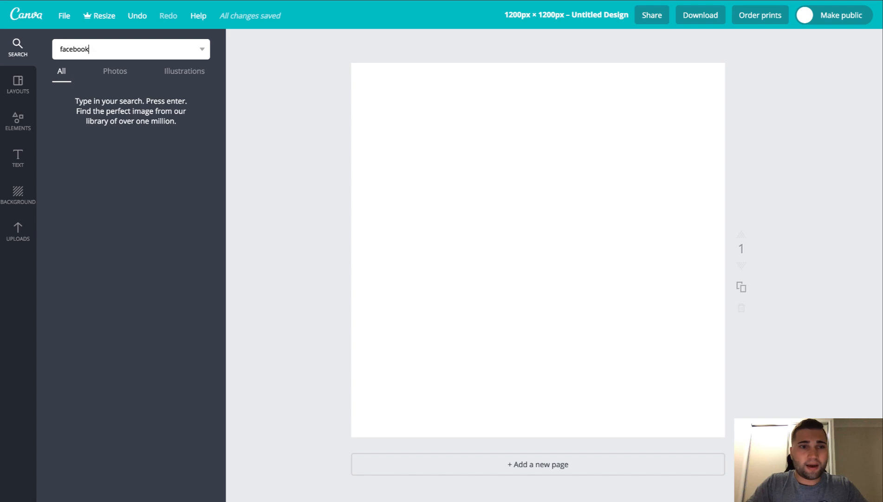
{"action": "type", "text": "cebook"}
{"action": "key", "text": "Return"}
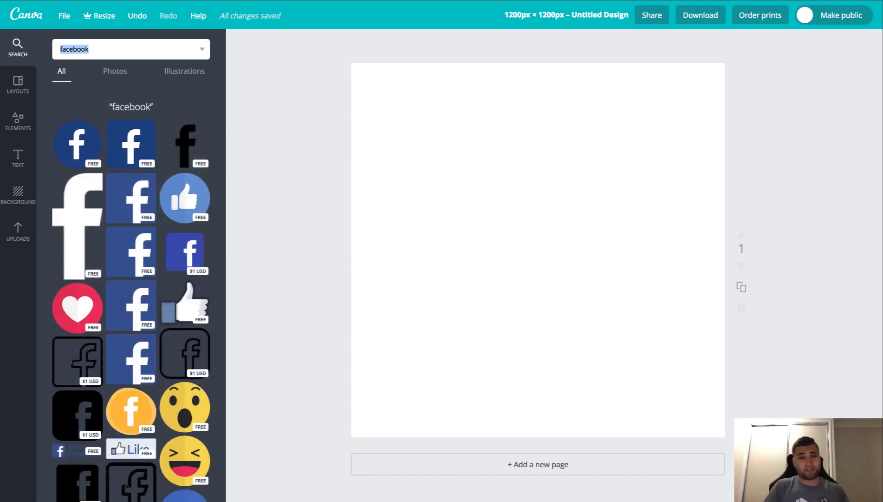
Add the free blue square Facebook icon to the page and make it partly transparent
{"action": "left_click", "coordinate": [121, 199]}
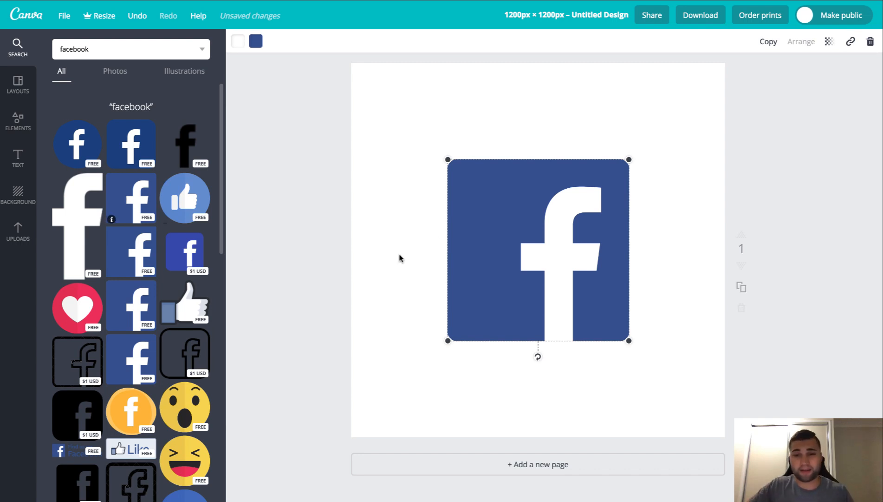
{"action": "left_click", "coordinate": [828, 44]}
{"action": "left_click_drag", "start_coordinate": [809, 77], "coordinate": [785, 80]}
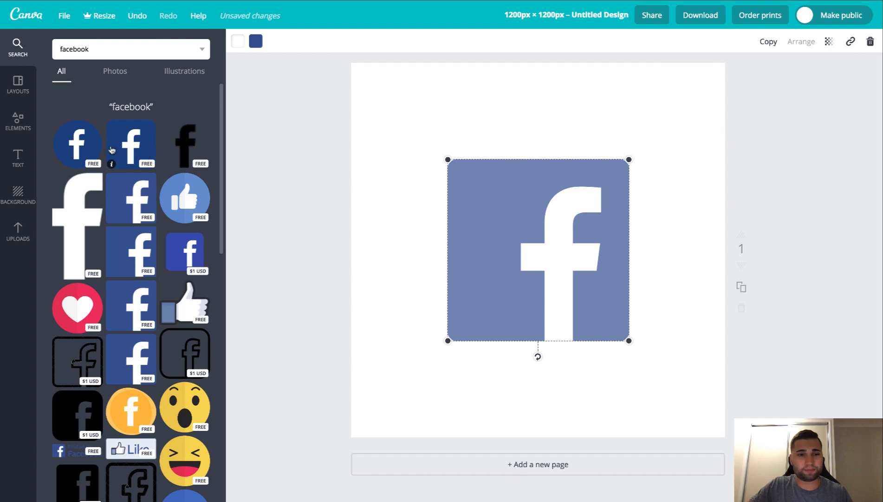
Add the free red heart badge, send it behind the Facebook icon, shrink it and overlap it with the icon's left edge
{"action": "left_click", "coordinate": [79, 312]}
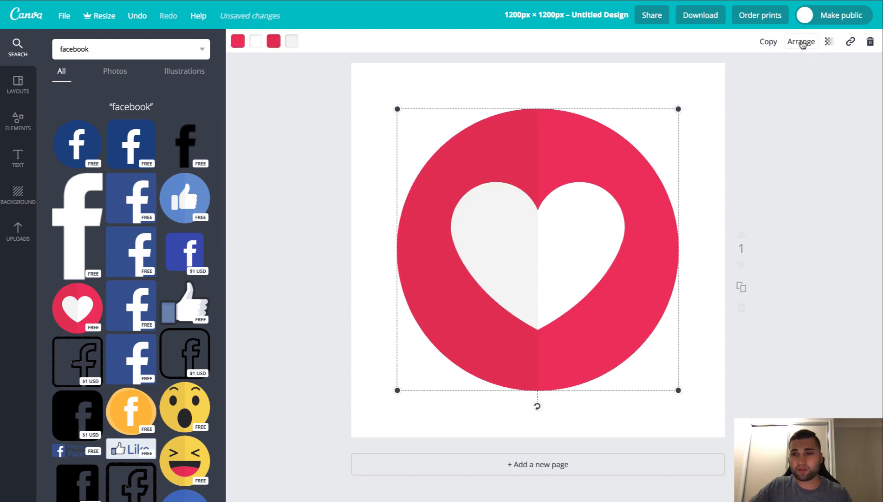
{"action": "left_click", "coordinate": [802, 43]}
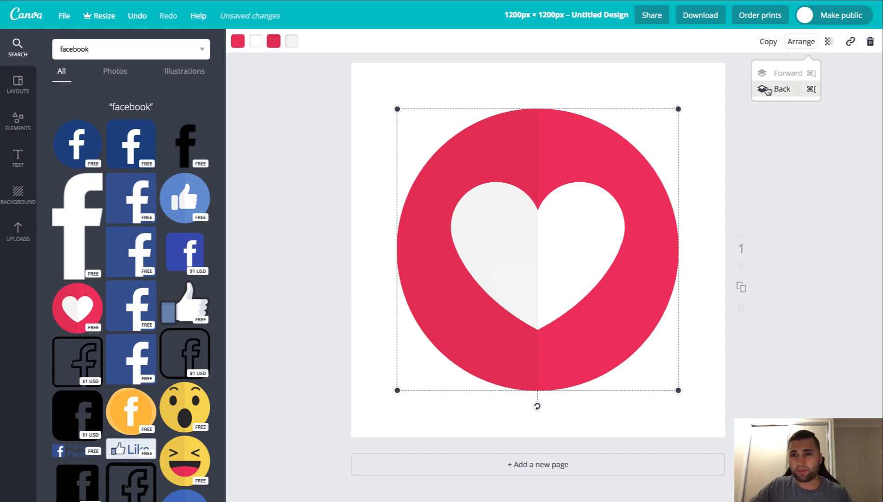
{"action": "left_click", "coordinate": [782, 89]}
{"action": "left_click_drag", "start_coordinate": [407, 120], "coordinate": [538, 259]}
{"action": "left_click_drag", "start_coordinate": [591, 318], "coordinate": [472, 285]}
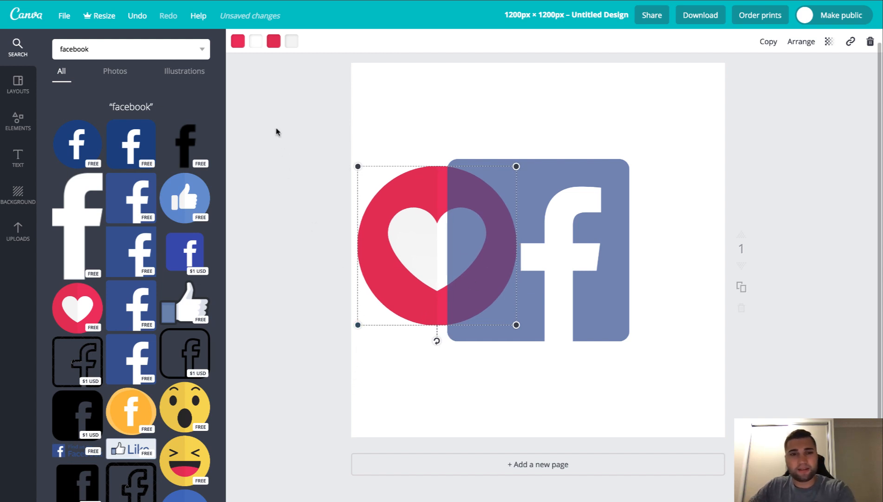
Try other shades for the heart badge's bright red part using a custom document colour
{"action": "left_click", "coordinate": [238, 41]}
{"action": "left_click", "coordinate": [237, 41]}
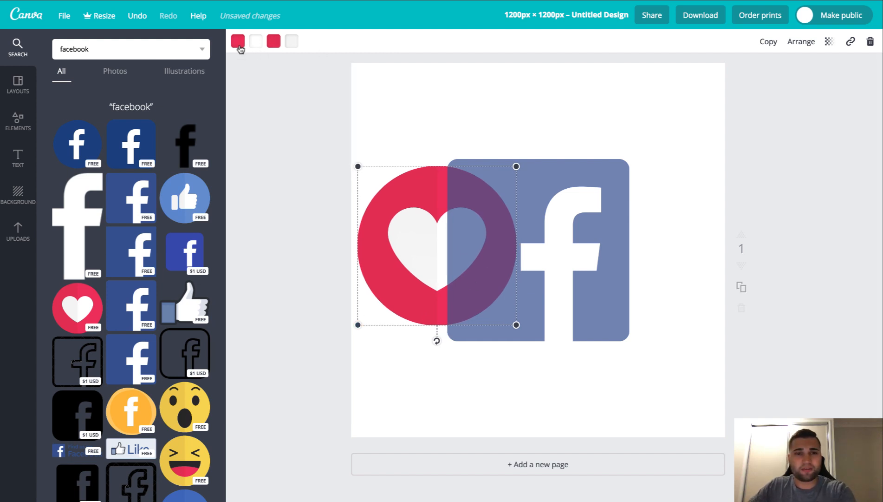
{"action": "left_click", "coordinate": [238, 41]}
{"action": "left_click", "coordinate": [246, 92]}
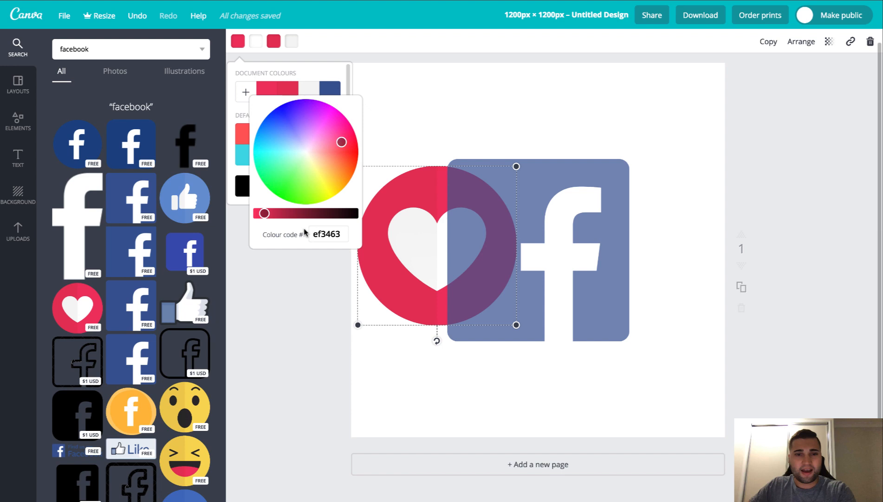
{"action": "left_click", "coordinate": [338, 234]}
{"action": "mouse_move", "coordinate": [264, 213]}
{"action": "left_mouse_down"}
{"action": "mouse_move", "coordinate": [352, 219]}
{"action": "mouse_move", "coordinate": [259, 214]}
{"action": "mouse_move", "coordinate": [273, 213]}
{"action": "left_mouse_up"}
{"action": "left_click", "coordinate": [334, 127]}
{"action": "mouse_move", "coordinate": [334, 127]}
{"action": "left_mouse_down"}
{"action": "mouse_move", "coordinate": [297, 146]}
{"action": "mouse_move", "coordinate": [317, 150]}
{"action": "left_mouse_up"}
Delete the heart badge and the Facebook icon from the page
{"action": "left_click", "coordinate": [396, 201]}
{"action": "key", "text": "Delete"}
{"action": "left_click", "coordinate": [466, 225]}
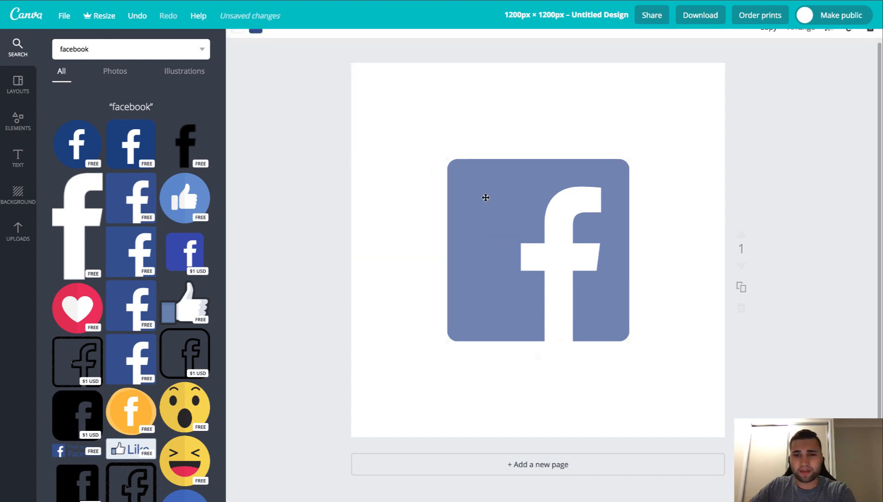
{"action": "key", "text": "Delete"}
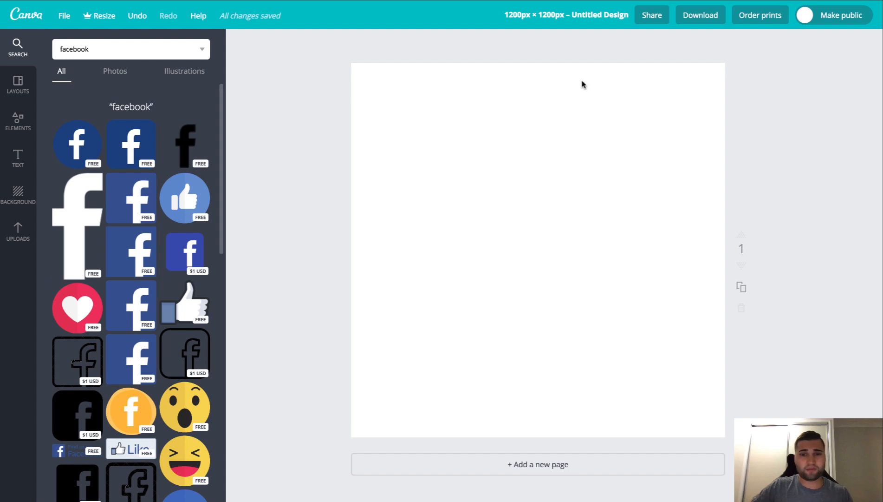
Apply the free plain yellow background to the page
{"action": "left_click", "coordinate": [10, 196]}
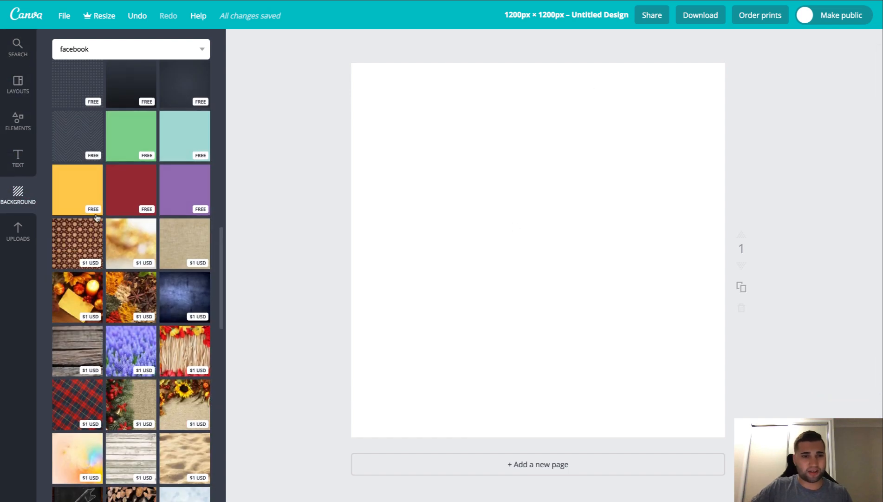
{"action": "left_click", "coordinate": [78, 190]}
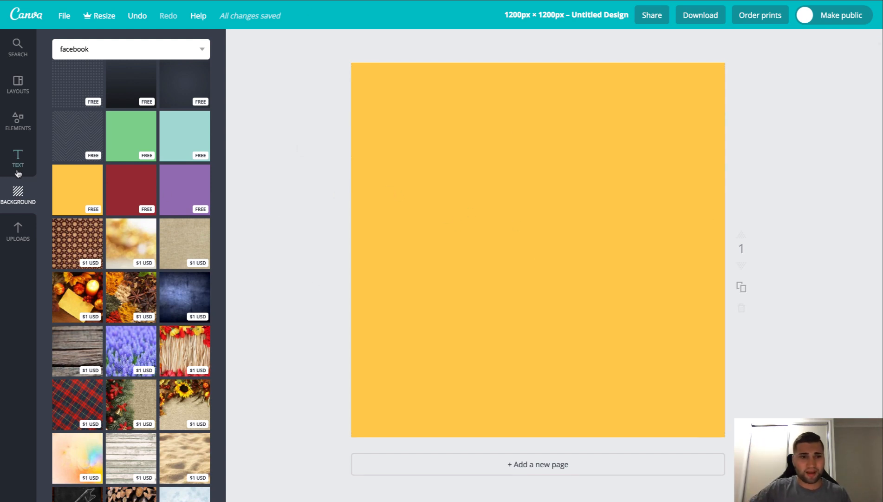
{"action": "left_click", "coordinate": [19, 116]}
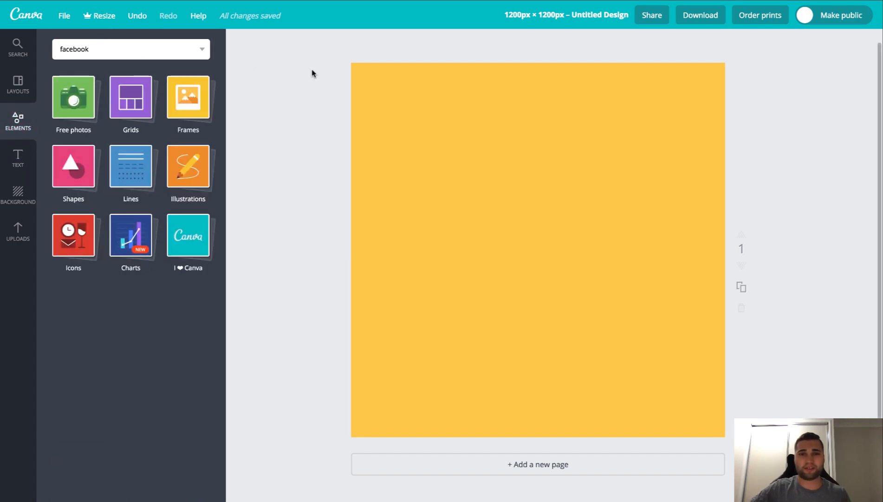
{"action": "left_click", "coordinate": [16, 173]}
{"action": "left_click", "coordinate": [23, 191]}
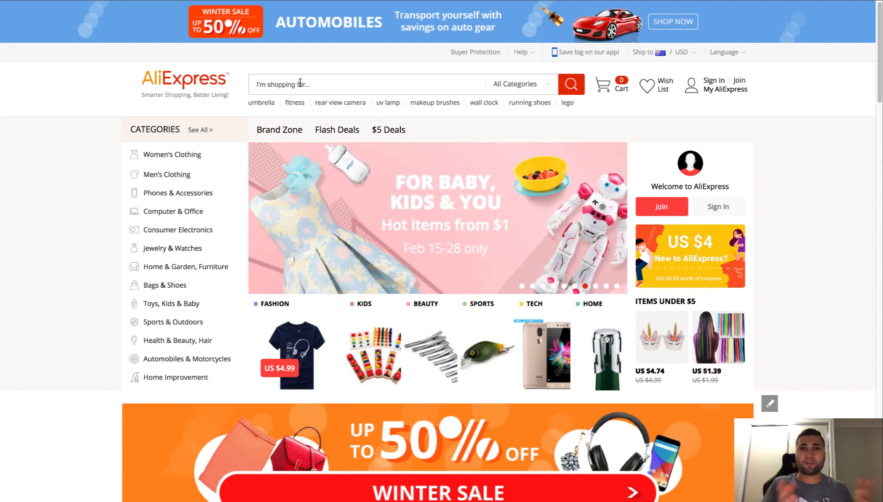
Switch to AliExpress and search for "captain america t shirt"
{"action": "type", "text": "captai"}
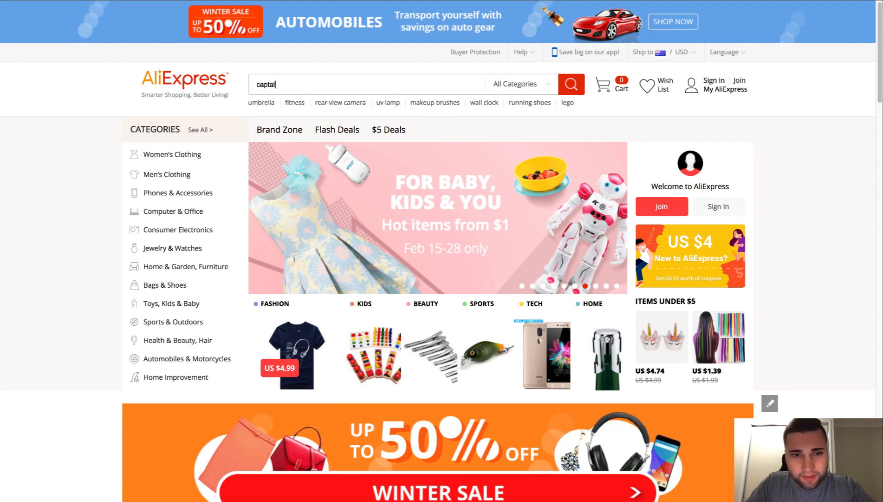
{"action": "type", "text": "n ameri"}
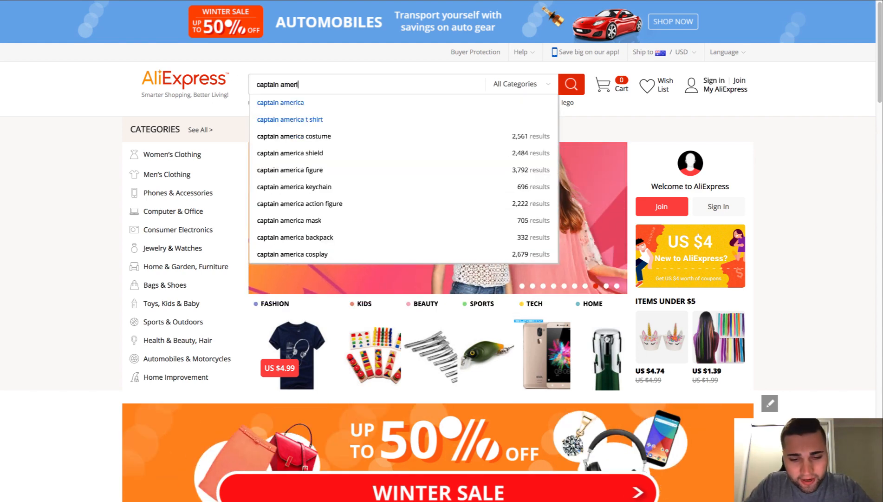
{"action": "type", "text": "ca t "}
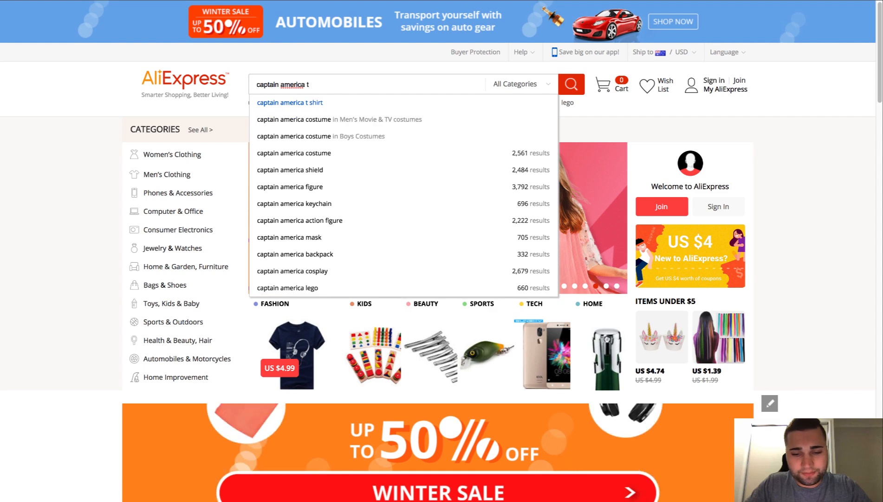
{"action": "type", "text": "shirt"}
{"action": "key", "text": "Return"}
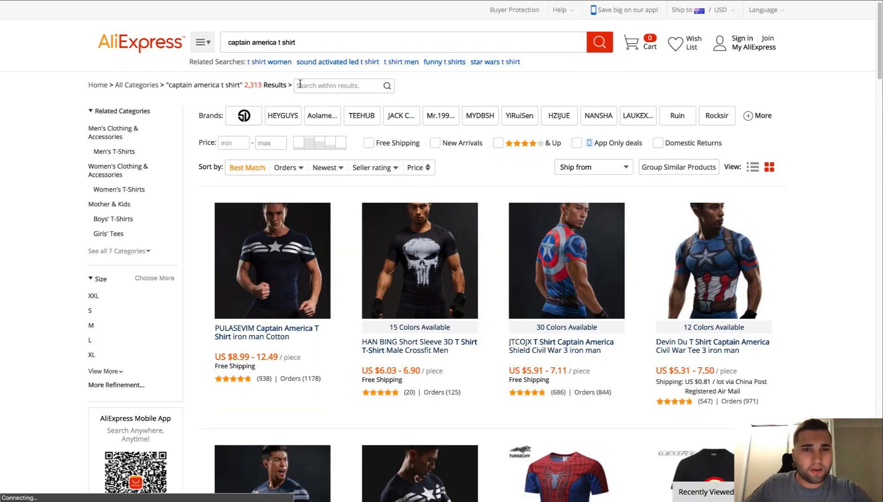
Look through the Captain America T-shirt results, comparing designs, prices and order numbers
{"action": "scroll", "coordinate": [221, 138], "scroll_direction": "down", "scroll_amount": 3}
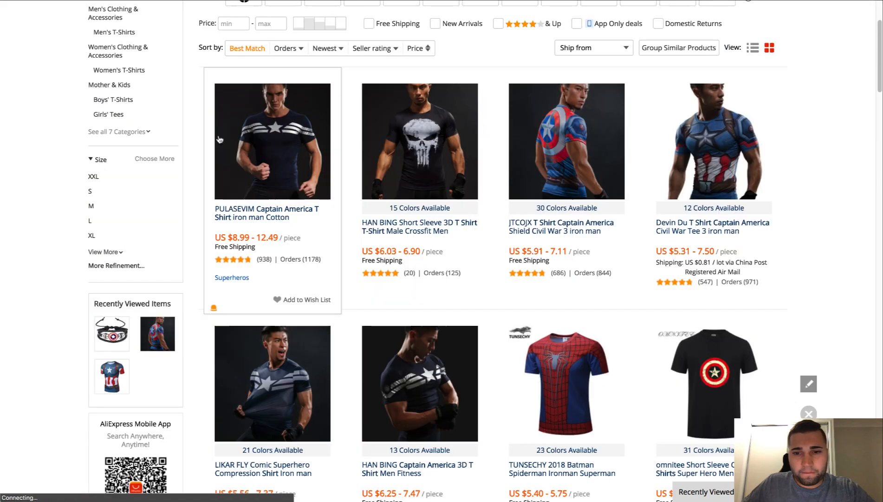
{"action": "scroll", "coordinate": [220, 139], "scroll_direction": "down", "scroll_amount": 3}
{"action": "scroll", "coordinate": [220, 139], "scroll_direction": "down", "scroll_amount": 4}
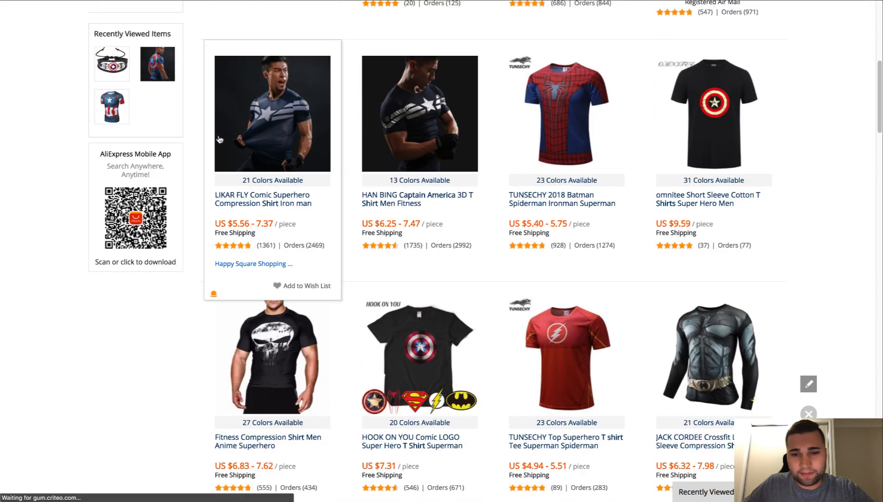
{"action": "scroll", "coordinate": [220, 139], "scroll_direction": "down", "scroll_amount": 4}
{"action": "scroll", "coordinate": [209, 144], "scroll_direction": "down", "scroll_amount": 2}
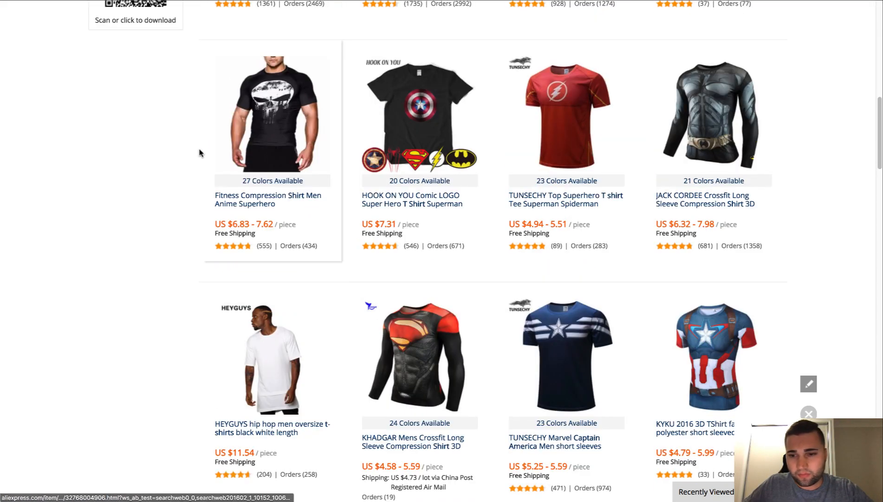
{"action": "scroll", "coordinate": [200, 152], "scroll_direction": "down", "scroll_amount": 1}
{"action": "scroll", "coordinate": [650, 283], "scroll_direction": "down", "scroll_amount": 1}
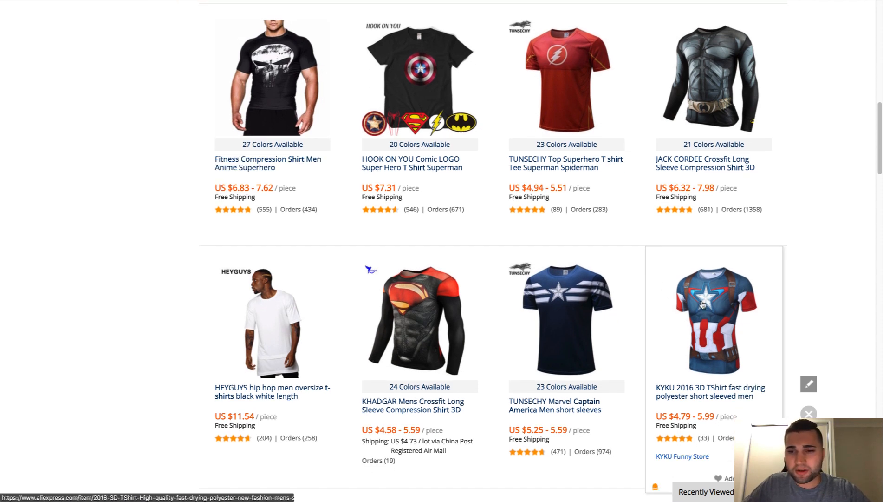
{"action": "scroll", "coordinate": [694, 283], "scroll_direction": "down", "scroll_amount": 1}
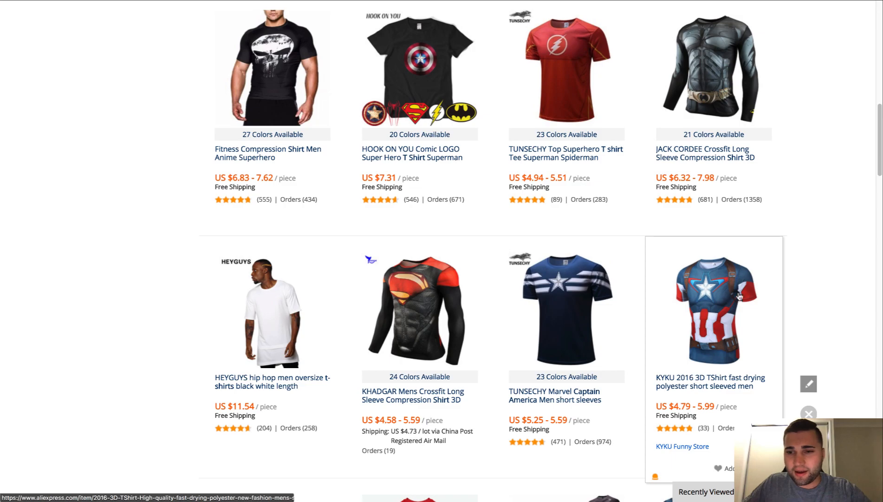
Open the KYKU 2016 3D fast-drying Captain America T-shirt and examine its product photos
{"action": "left_click", "coordinate": [711, 294]}
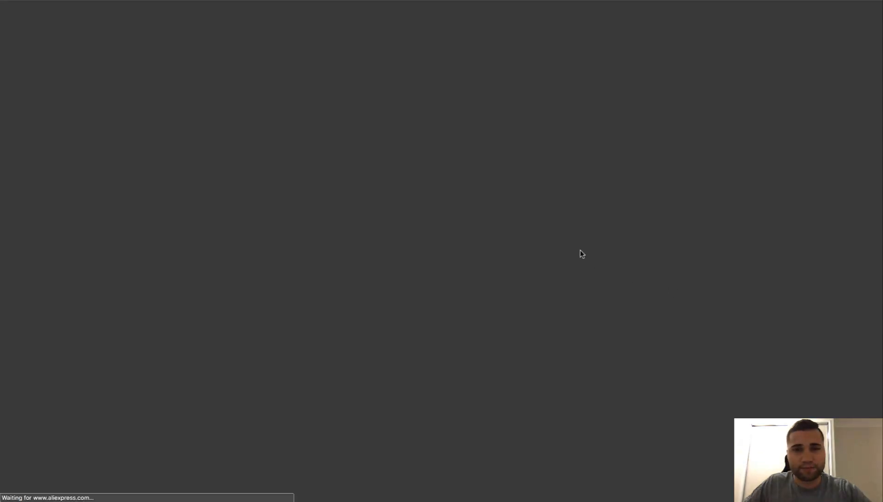
{"action": "scroll", "coordinate": [131, 194], "scroll_direction": "down", "scroll_amount": 3}
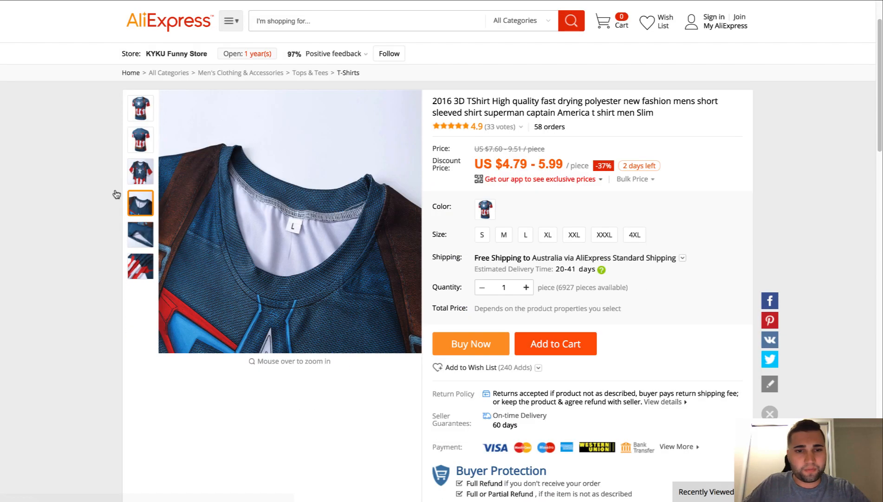
{"action": "mouse_move", "coordinate": [138, 110]}
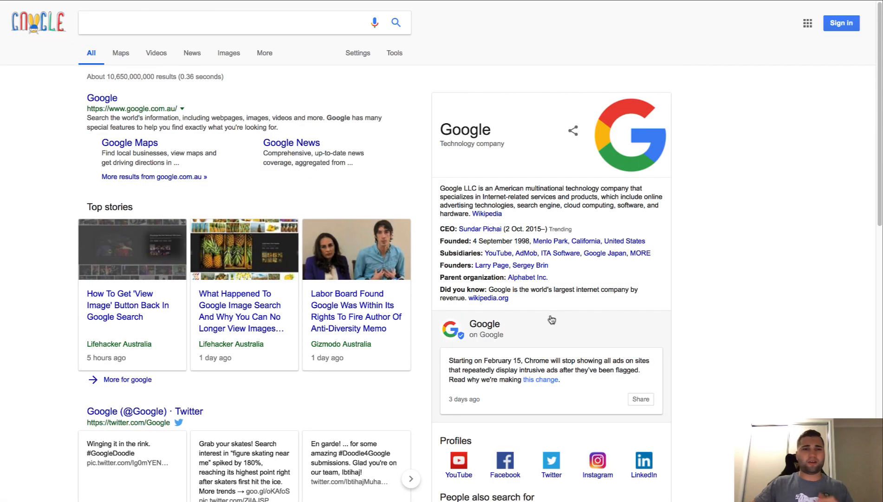
Switch to Google and search for images of "captain america"
{"action": "left_click", "coordinate": [180, 21]}
{"action": "type", "text": "captain"}
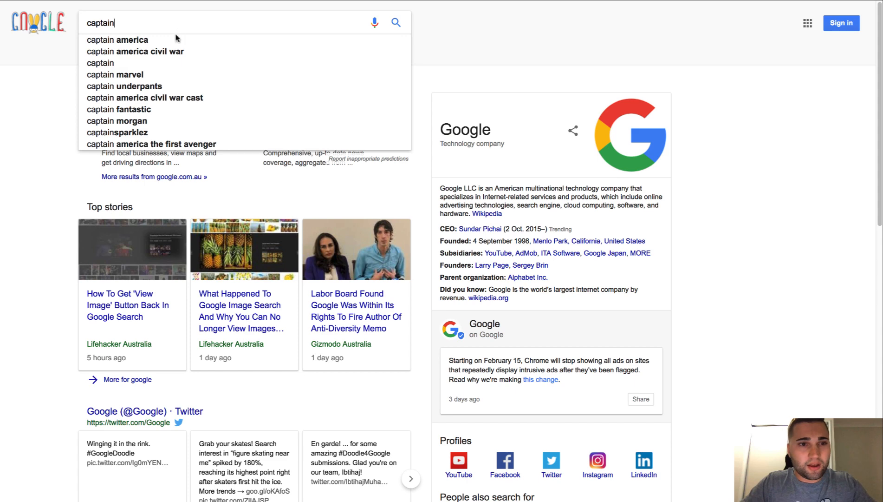
{"action": "left_click", "coordinate": [173, 41]}
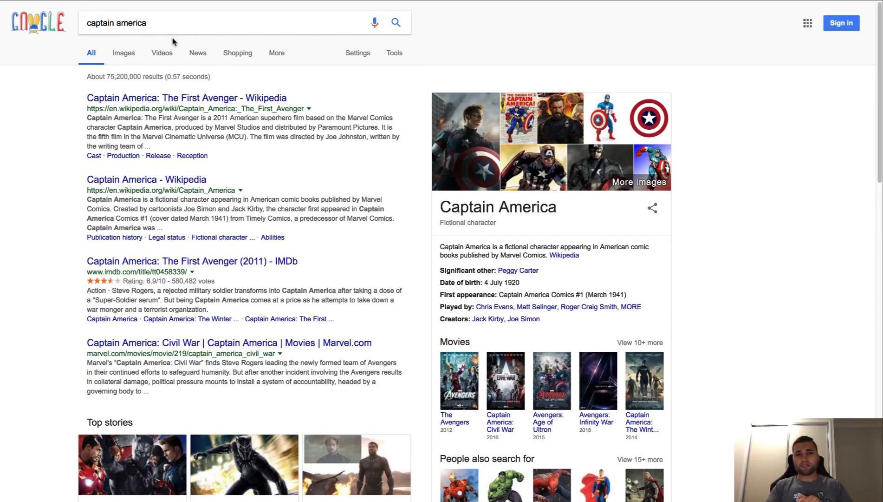
{"action": "left_click", "coordinate": [135, 59]}
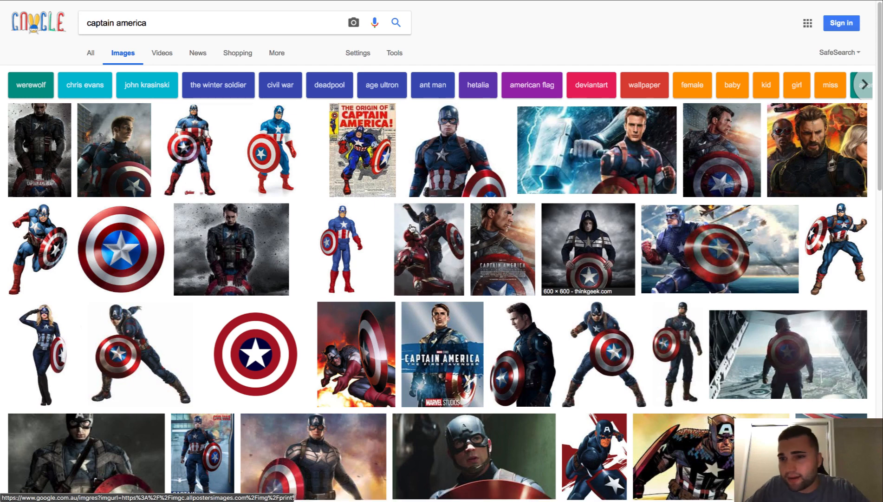
Look through the image results and preview the picture of Captain America with his shield against an orange and purple sky
{"action": "scroll", "coordinate": [262, 194], "scroll_direction": "down", "scroll_amount": 3}
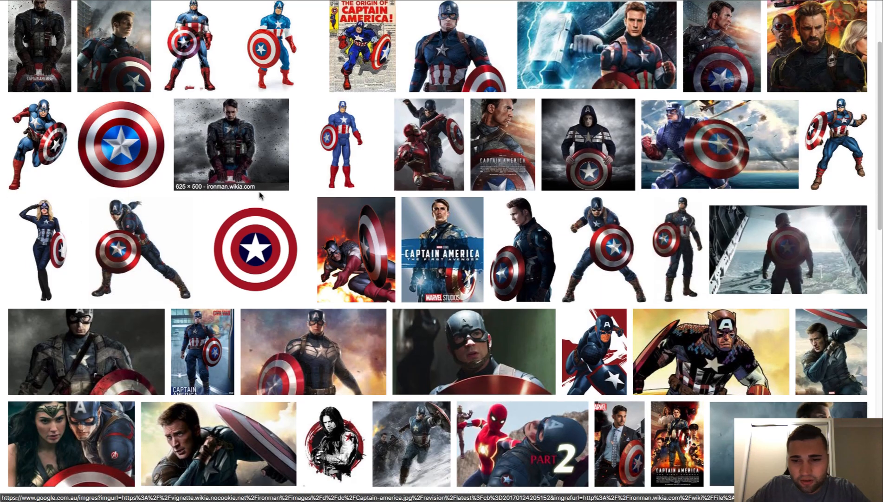
{"action": "scroll", "coordinate": [261, 195], "scroll_direction": "down", "scroll_amount": 1}
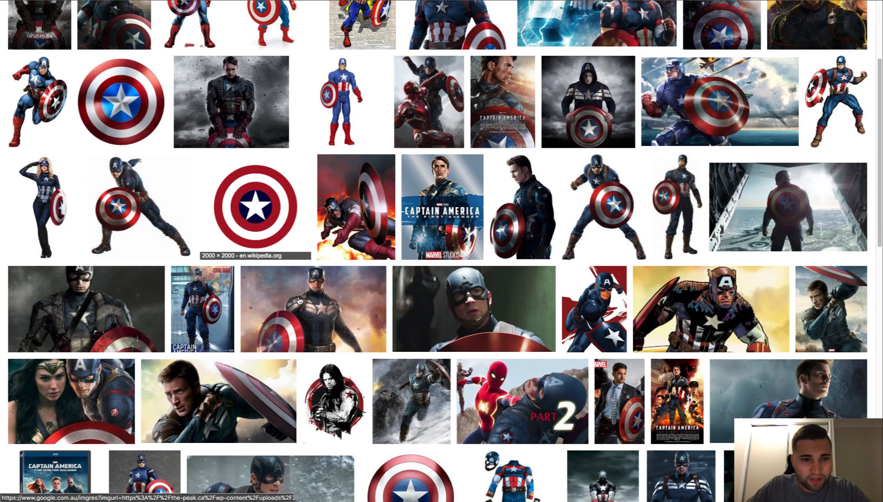
{"action": "left_click", "coordinate": [313, 307]}
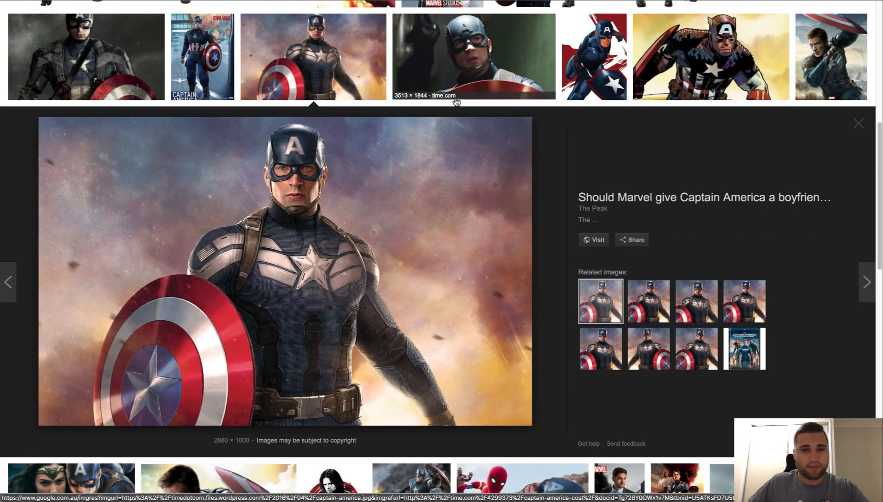
Save the previewed Captain America shield picture to the computer as the JPEG image 2.jpg
{"action": "right_click", "coordinate": [312, 253]}
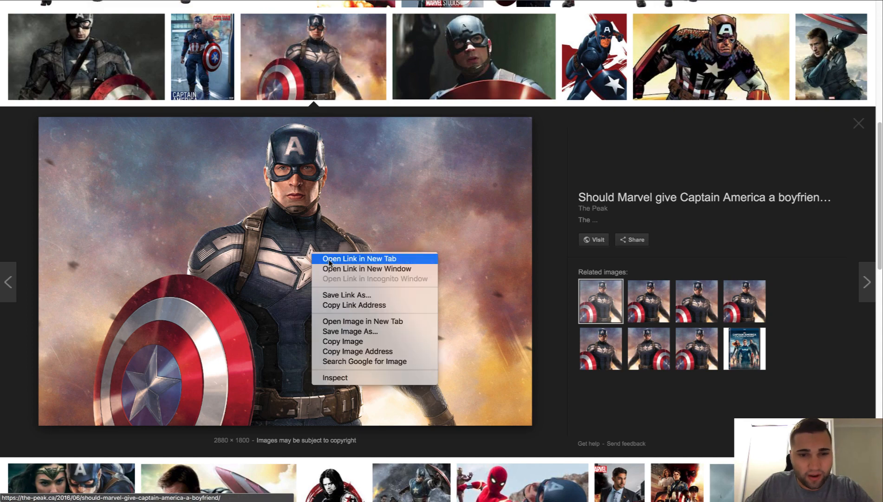
{"action": "left_click", "coordinate": [355, 330]}
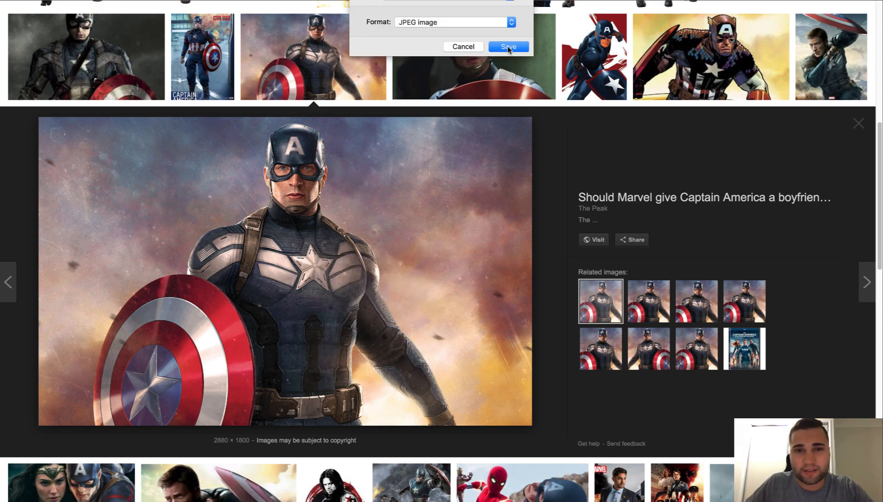
{"action": "left_click", "coordinate": [508, 47]}
{"action": "left_click", "coordinate": [517, 12]}
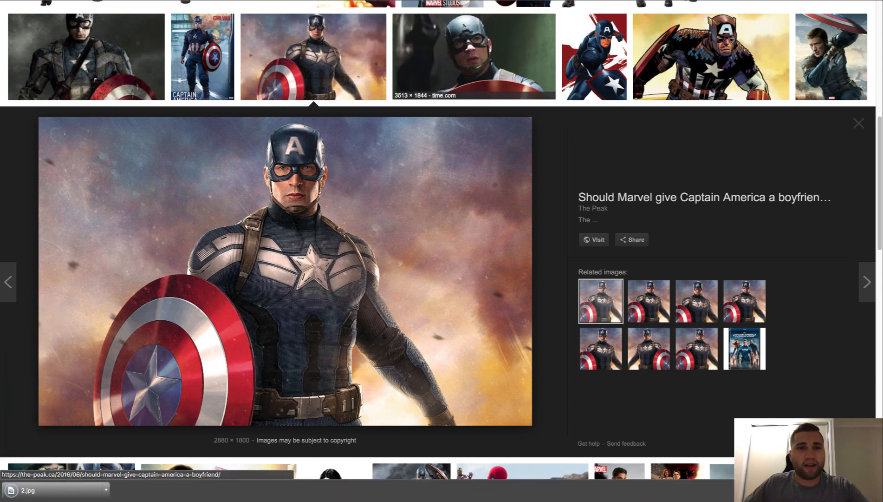
Switch to the Canva design and upload 2.jpg from the Downloads folder
{"action": "left_click", "coordinate": [310, 1]}
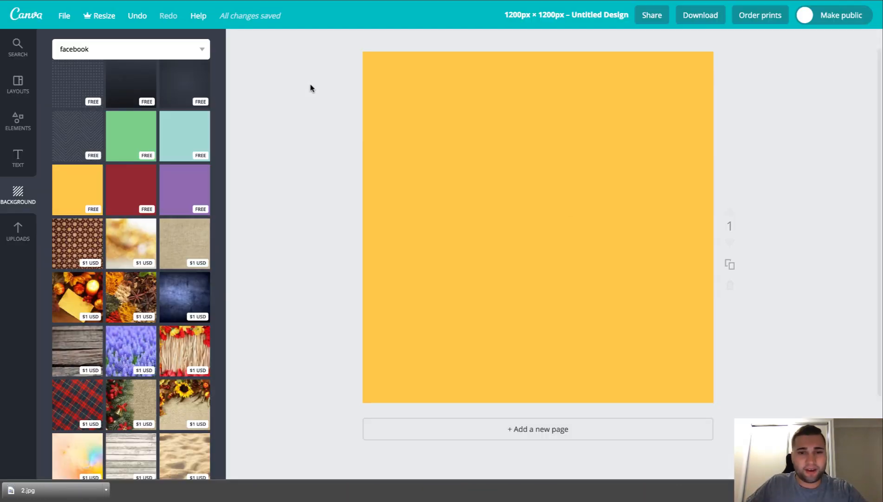
{"action": "left_click", "coordinate": [21, 237]}
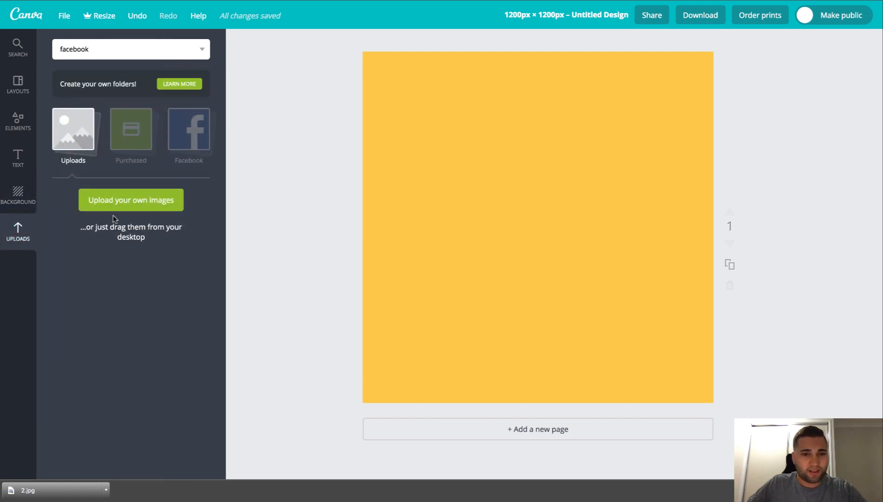
{"action": "left_click", "coordinate": [129, 205]}
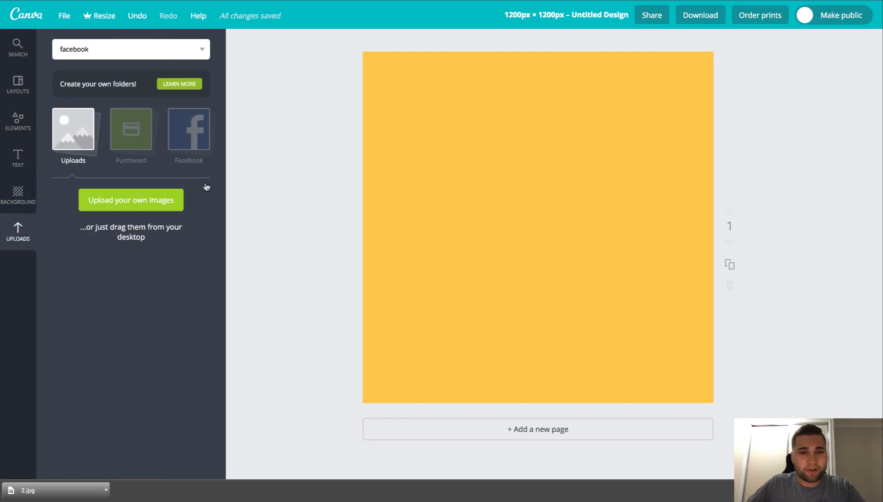
{"action": "left_click", "coordinate": [355, 21]}
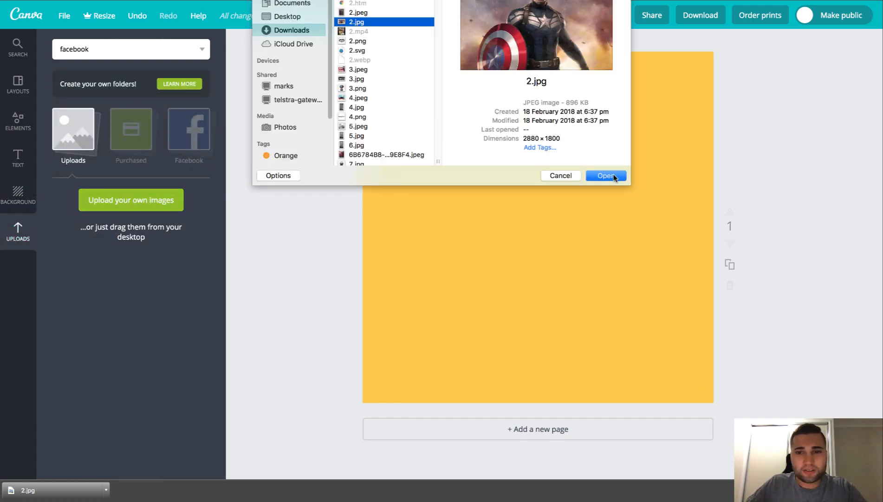
{"action": "left_click", "coordinate": [606, 176]}
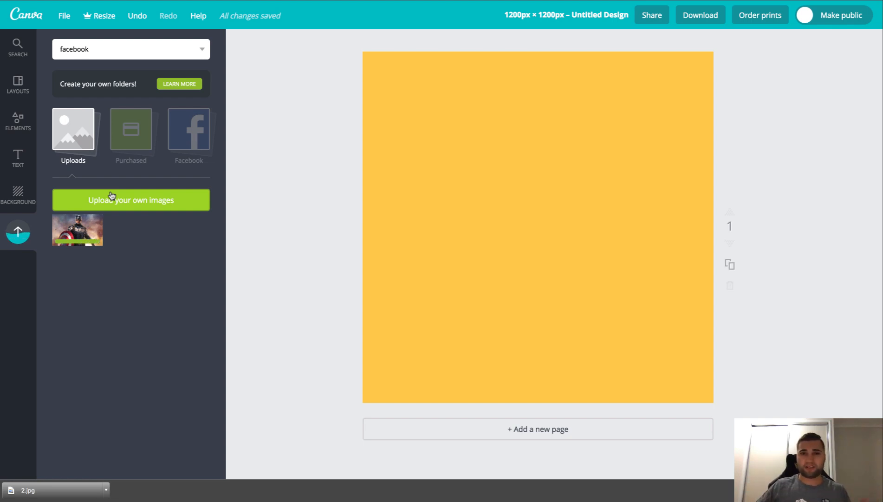
Place the uploaded Captain America picture on the page, enlarging and positioning it to fill the whole canvas with the shield in view
{"action": "left_click", "coordinate": [72, 228]}
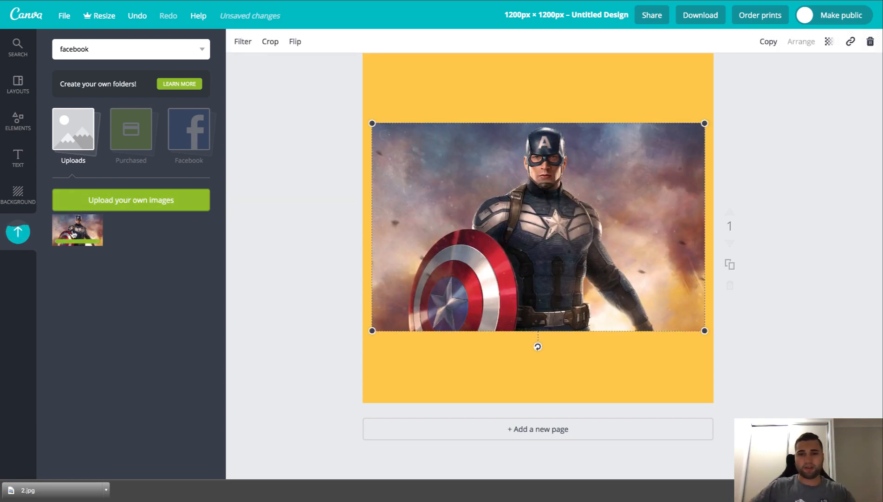
{"action": "scroll", "coordinate": [343, 160], "scroll_direction": "up", "scroll_amount": 1}
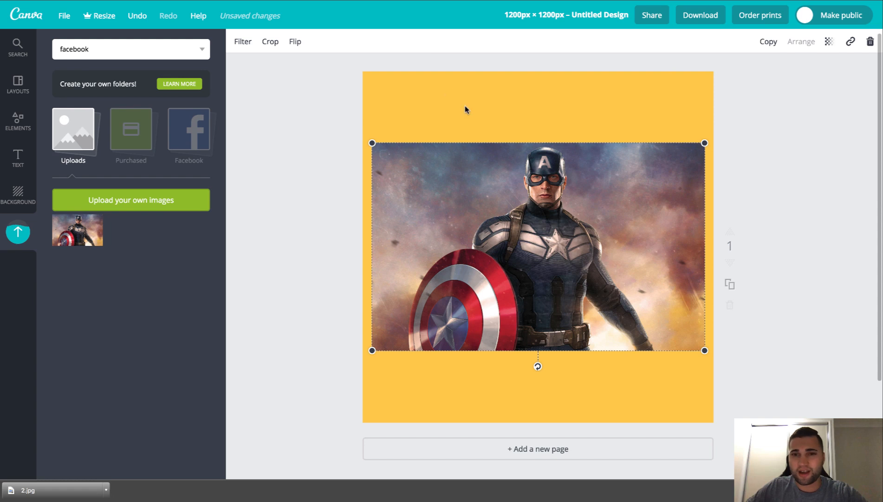
{"action": "left_click_drag", "start_coordinate": [372, 143], "coordinate": [235, 55]}
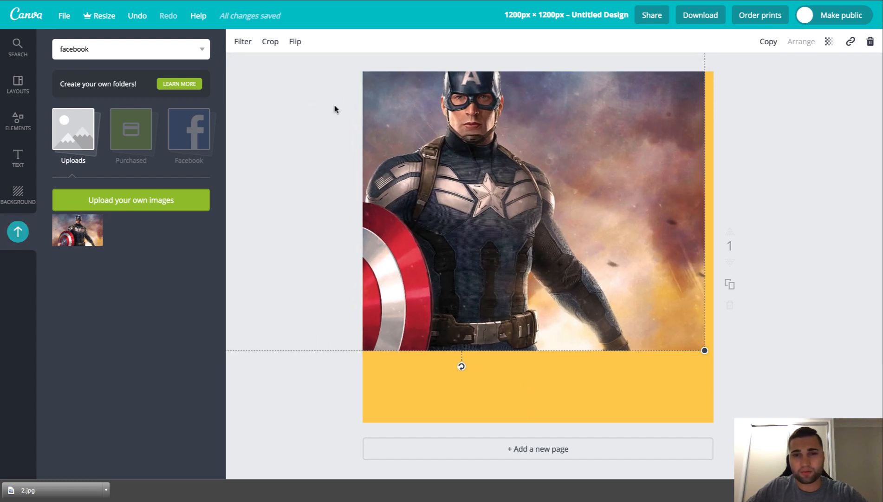
{"action": "left_click_drag", "start_coordinate": [418, 163], "coordinate": [468, 205]}
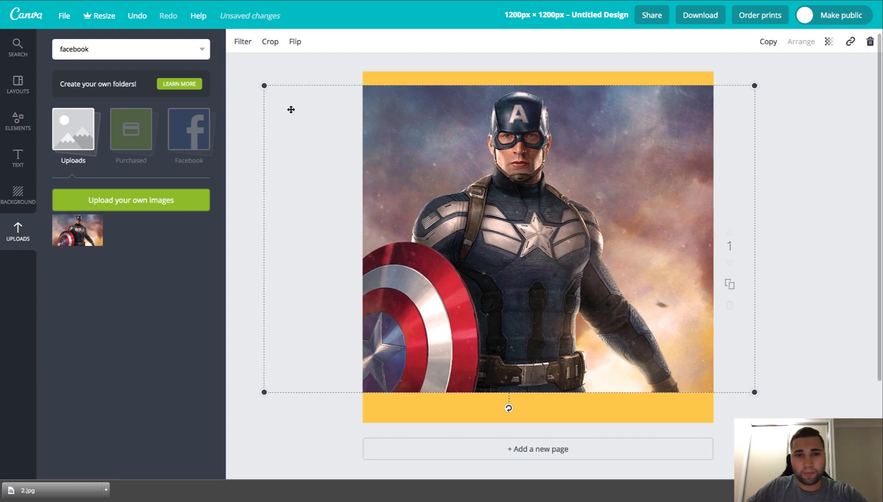
{"action": "left_click_drag", "start_coordinate": [264, 86], "coordinate": [223, 67]}
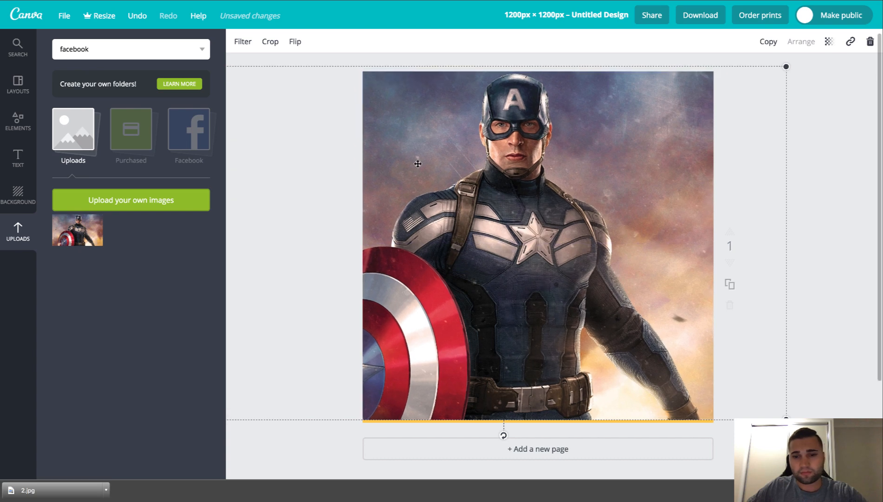
{"action": "left_click_drag", "start_coordinate": [419, 164], "coordinate": [495, 190]}
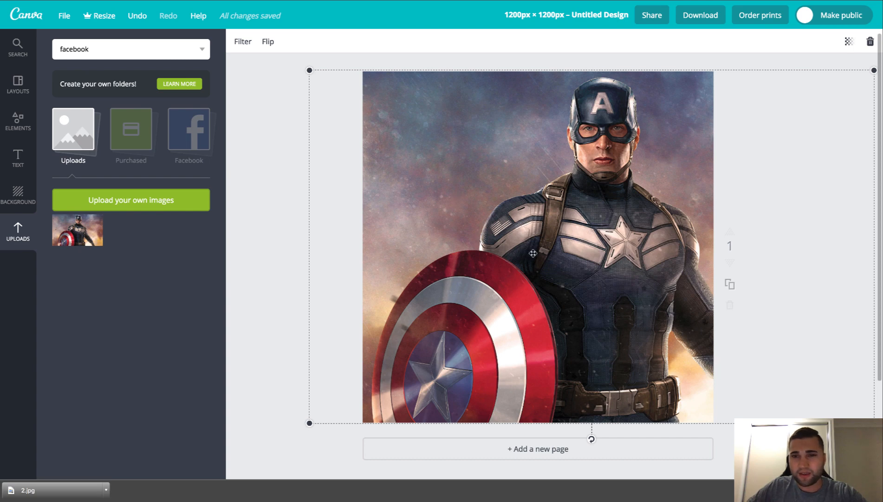
{"action": "left_click_drag", "start_coordinate": [533, 253], "coordinate": [531, 254]}
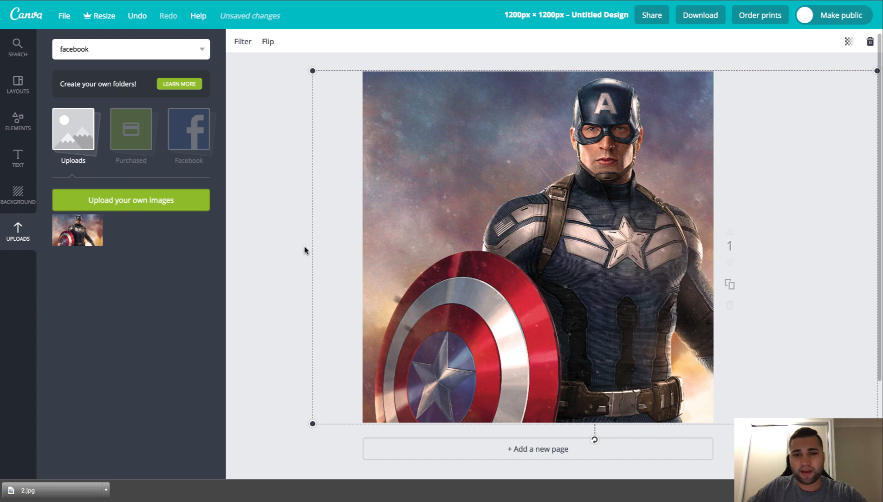
{"action": "left_click", "coordinate": [285, 248]}
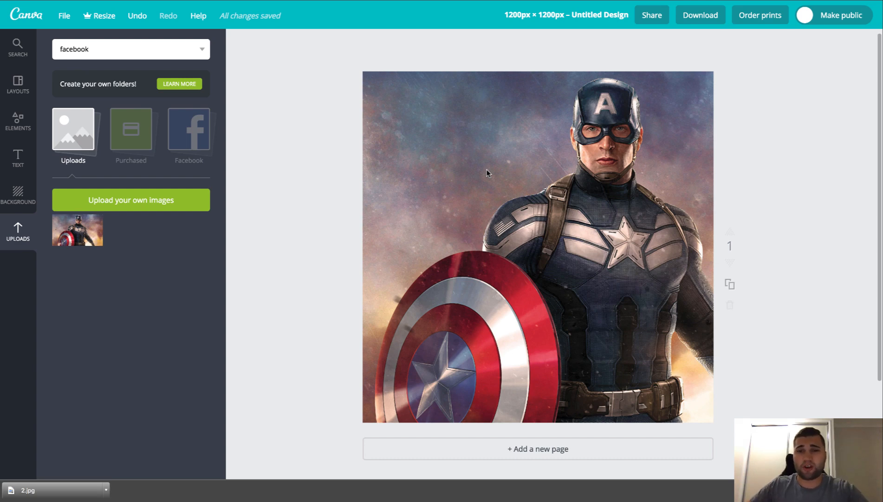
Fade the full-page Captain America picture by setting its transparency to 65
{"action": "left_click", "coordinate": [487, 170]}
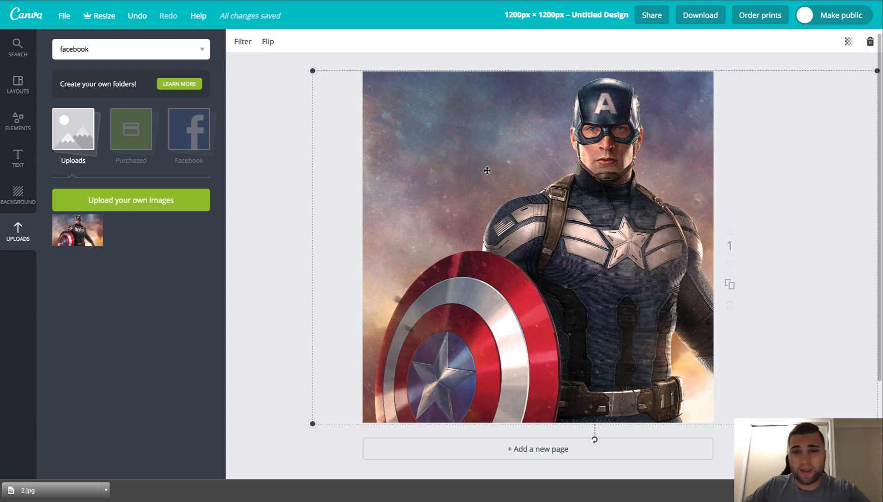
{"action": "left_click", "coordinate": [849, 41]}
{"action": "left_click_drag", "start_coordinate": [828, 78], "coordinate": [802, 81]}
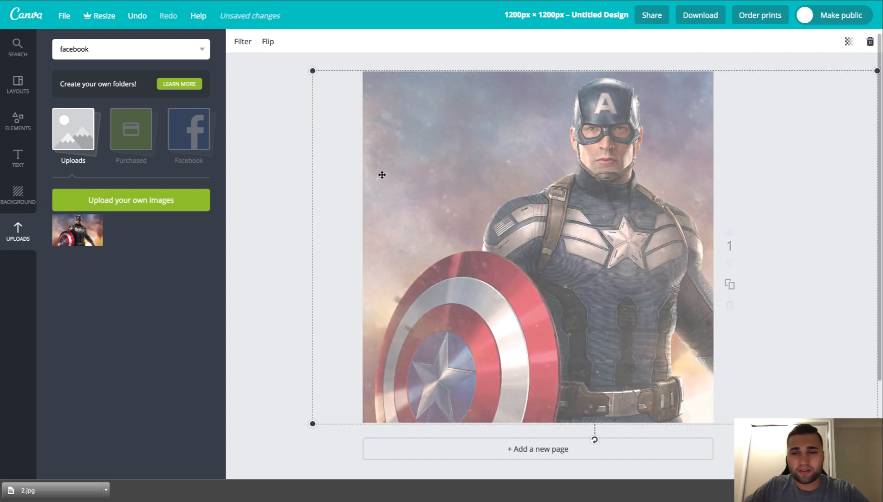
{"action": "left_click", "coordinate": [289, 125]}
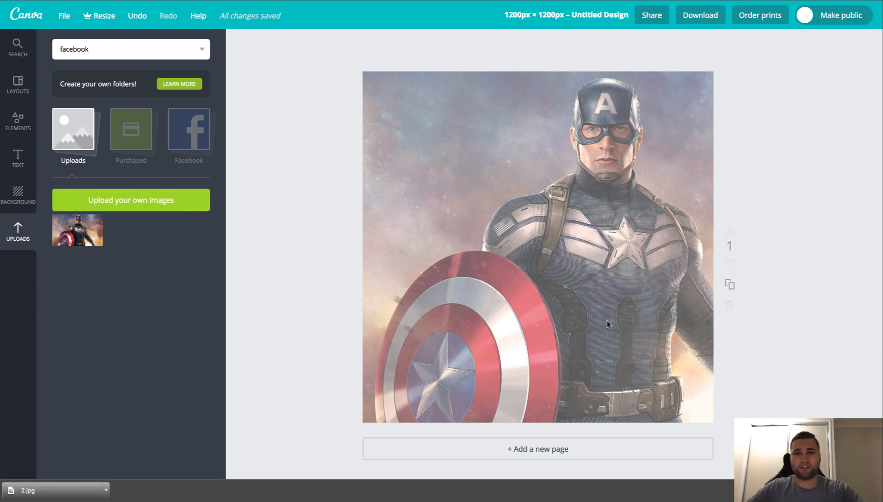
{"action": "left_click", "coordinate": [489, 203]}
{"action": "left_click", "coordinate": [849, 41]}
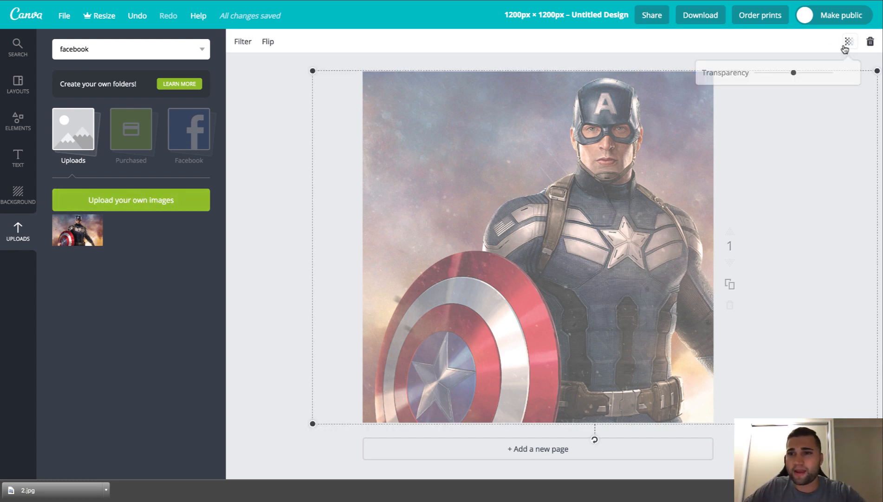
{"action": "left_click_drag", "start_coordinate": [801, 76], "coordinate": [804, 76]}
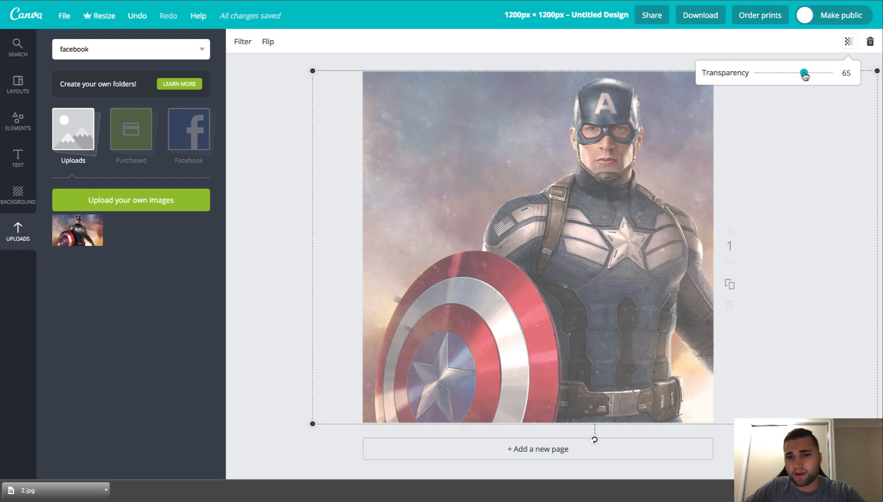
{"action": "left_click", "coordinate": [288, 154]}
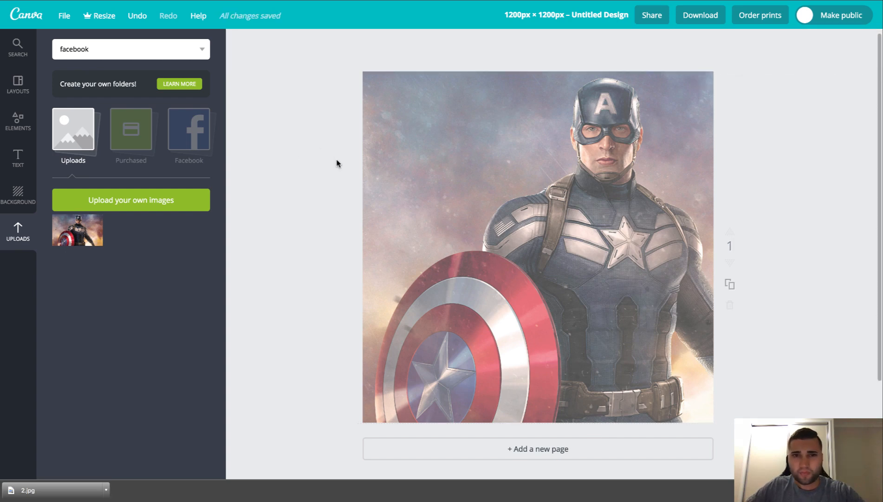
Switch to the AliExpress T-shirt page and try to capture its large product photo as an area screenshot
{"action": "key", "text": "ctrl+Tab"}
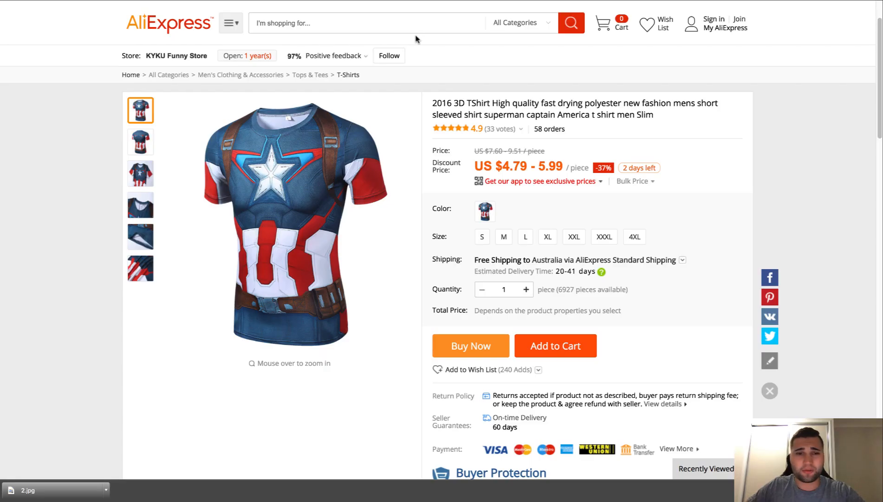
{"action": "right_click", "coordinate": [250, 196]}
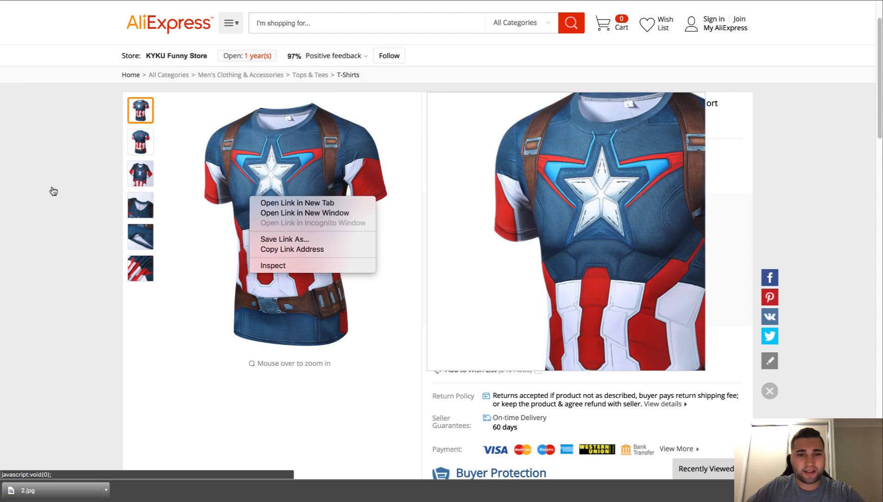
{"action": "left_click", "coordinate": [53, 191]}
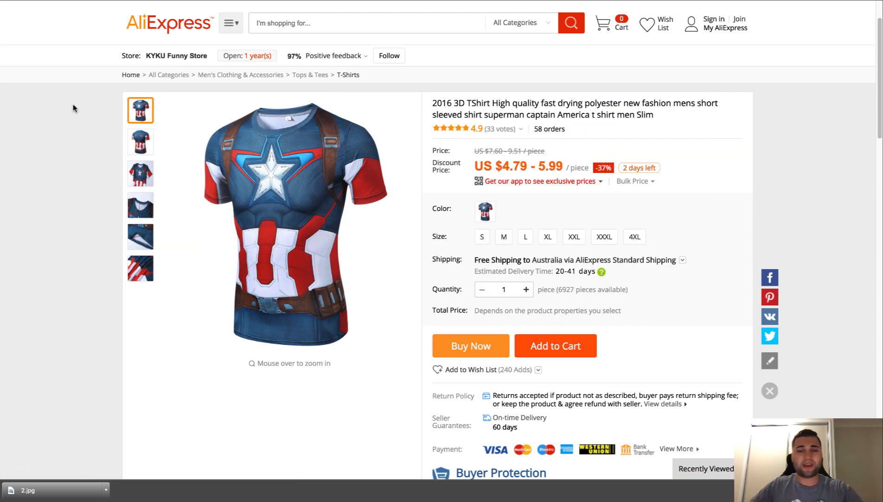
{"action": "key", "text": "super+shift+4"}
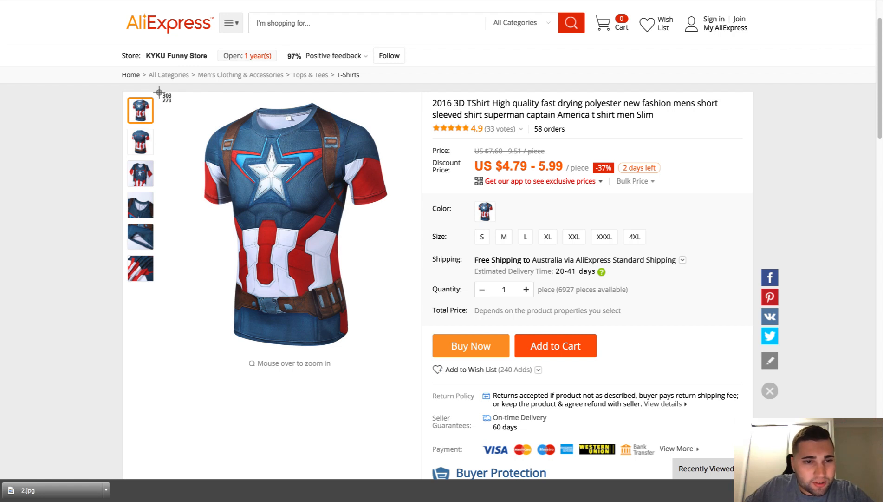
{"action": "left_click_drag", "start_coordinate": [159, 93], "coordinate": [372, 291]}
{"action": "left_click_drag", "start_coordinate": [414, 337], "coordinate": [420, 359]}
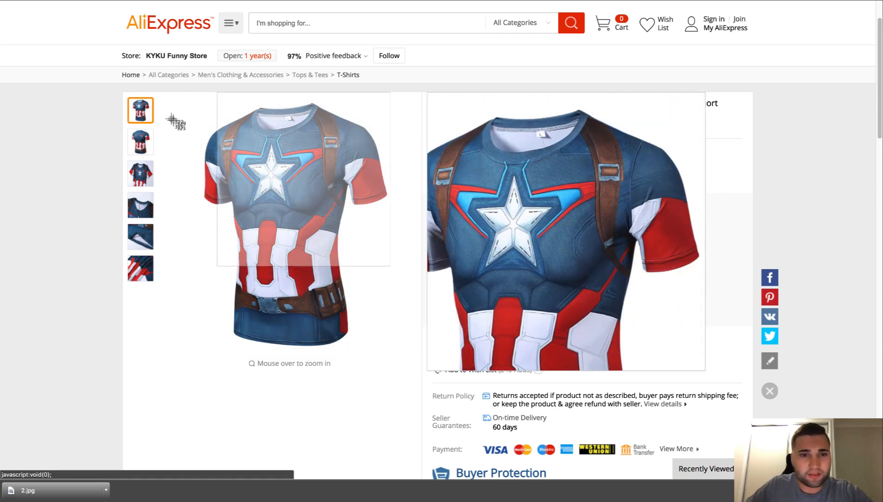
{"action": "key", "text": "super+shift+4"}
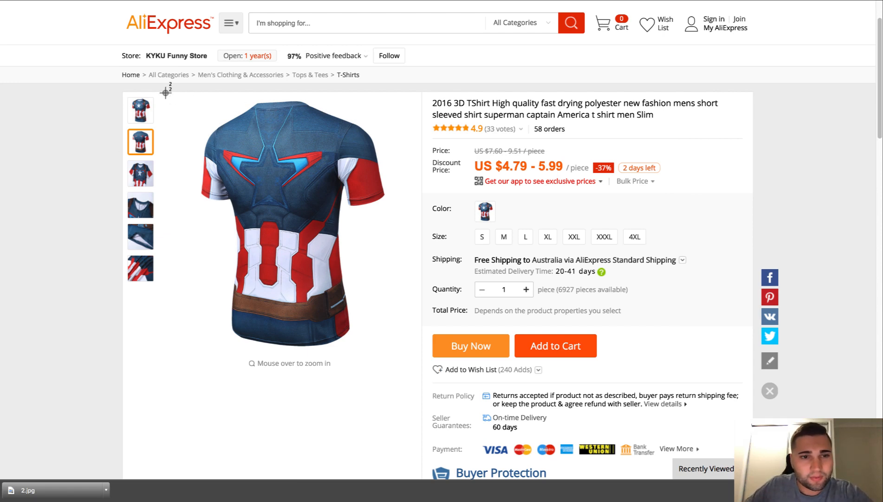
{"action": "left_click_drag", "start_coordinate": [165, 94], "coordinate": [338, 256]}
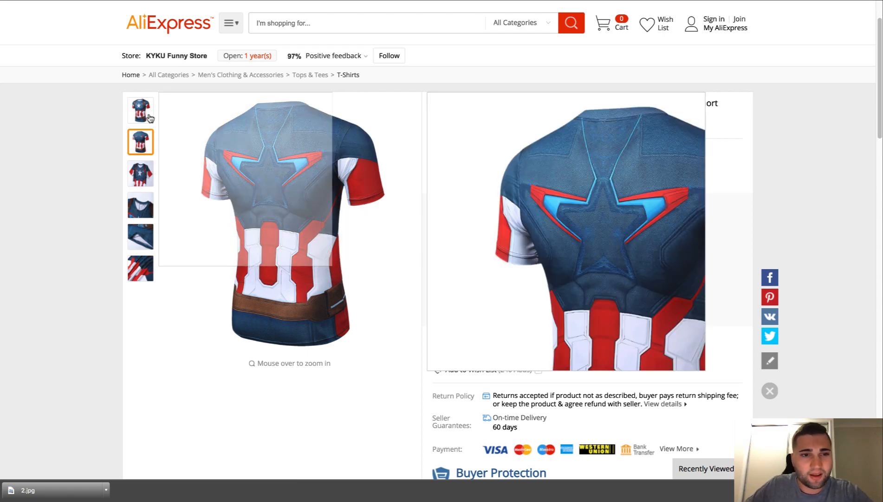
Show the shirt's front-view photo and take an area screenshot framing the whole shirt
{"action": "left_click", "coordinate": [141, 113]}
{"action": "key", "text": "super+shift+4"}
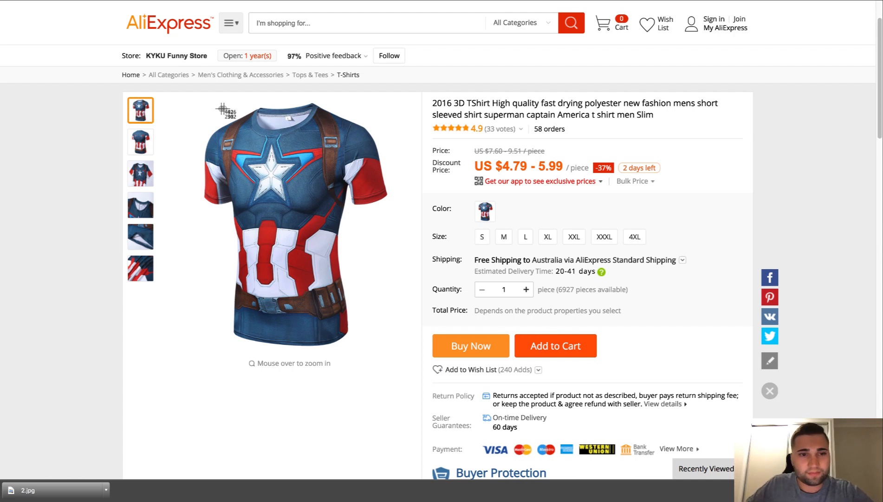
{"action": "left_click_drag", "start_coordinate": [177, 94], "coordinate": [420, 354]}
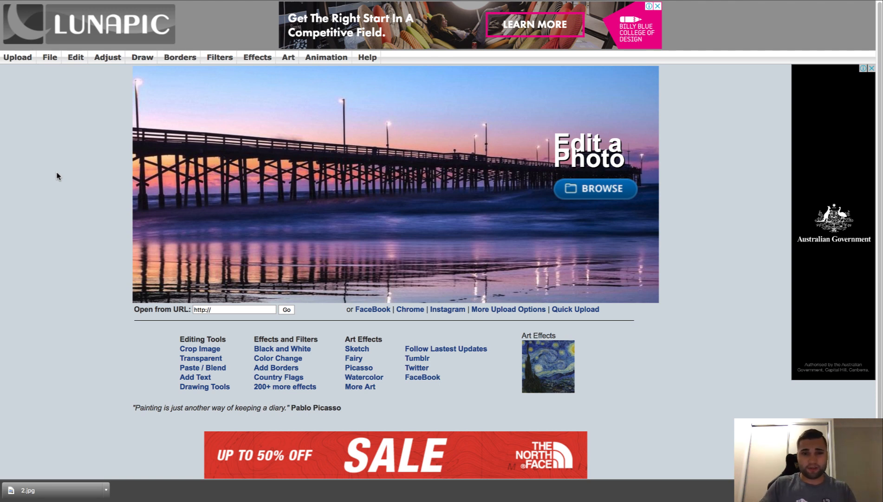
Open LunaPic's Transparent tool and upload the T-shirt screenshot from the Desktop folder
{"action": "left_click", "coordinate": [210, 360]}
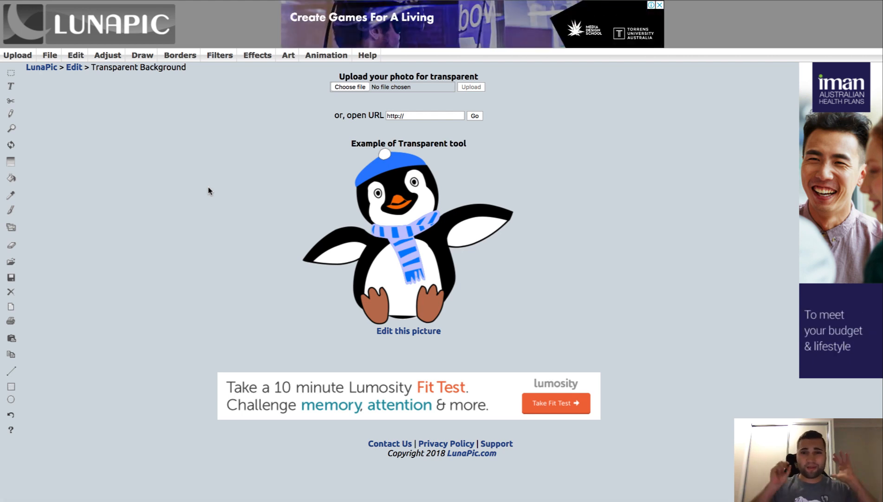
{"action": "left_click", "coordinate": [345, 88]}
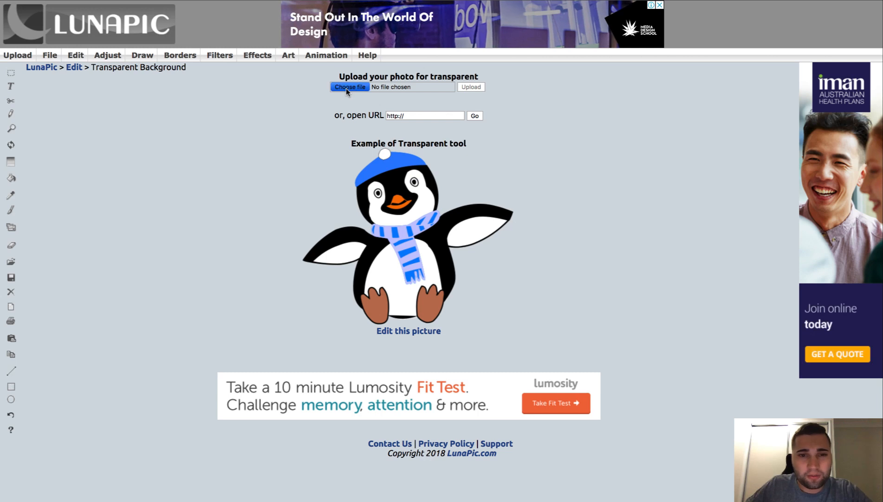
{"action": "left_click", "coordinate": [302, 19]}
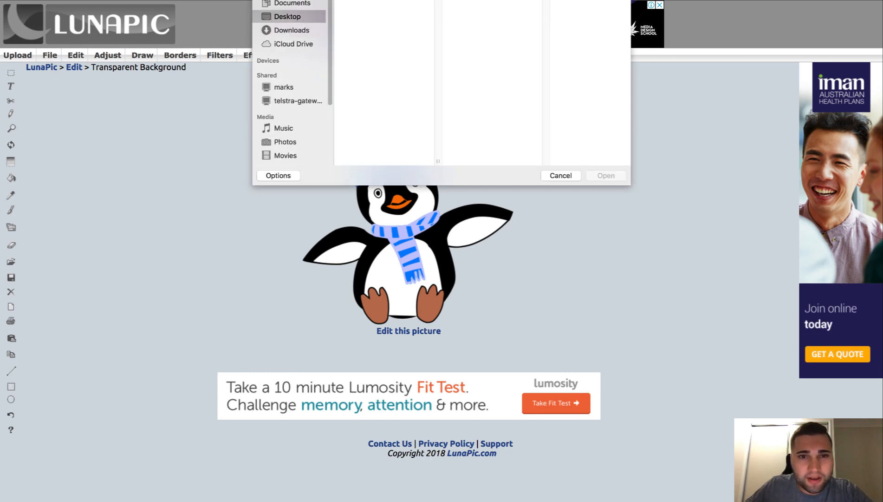
{"action": "left_click", "coordinate": [609, 175]}
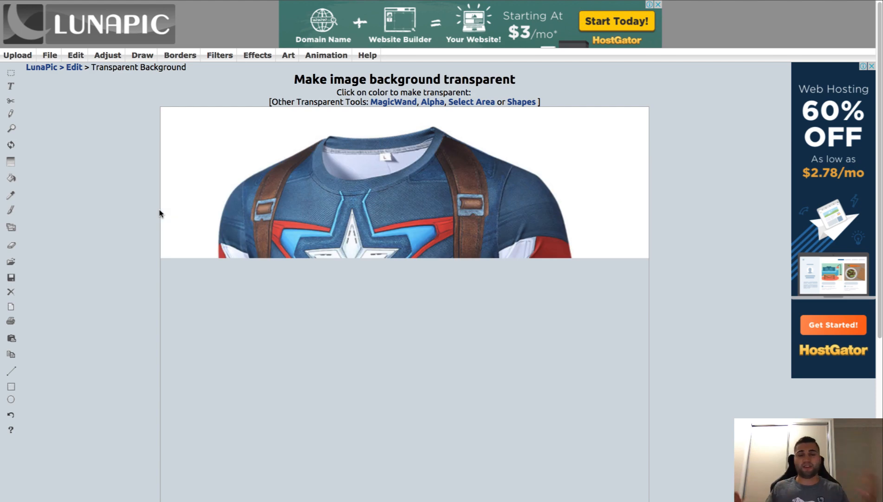
Make the white background around the T-shirt transparent by picking its white colour
{"action": "scroll", "coordinate": [131, 210], "scroll_direction": "down", "scroll_amount": 2}
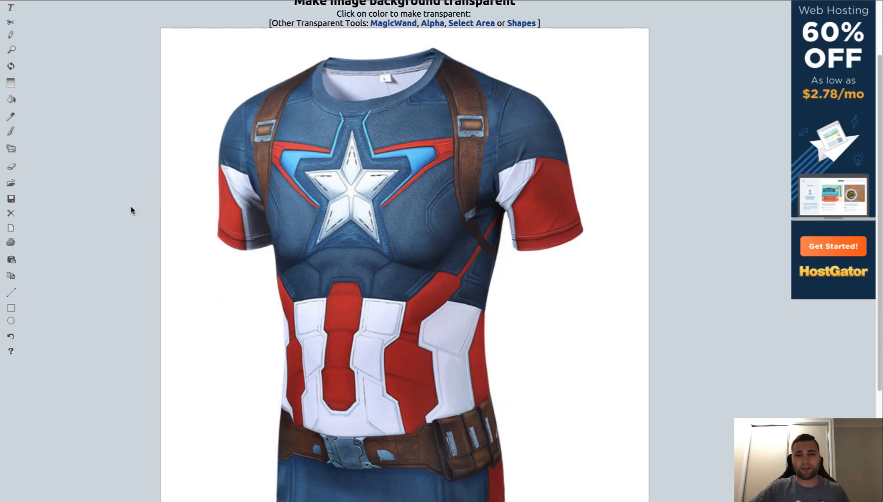
{"action": "scroll", "coordinate": [131, 210], "scroll_direction": "down", "scroll_amount": 5}
{"action": "scroll", "coordinate": [131, 210], "scroll_direction": "up", "scroll_amount": 7}
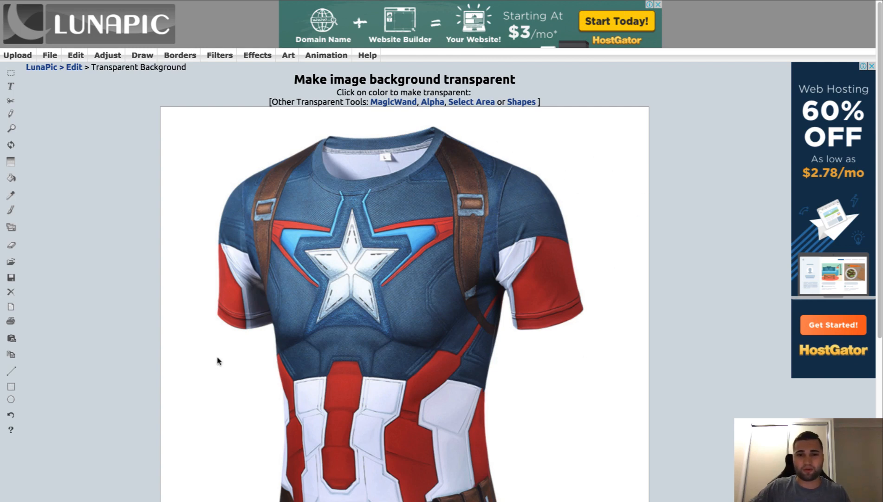
{"action": "scroll", "coordinate": [218, 360], "scroll_direction": "down", "scroll_amount": 3}
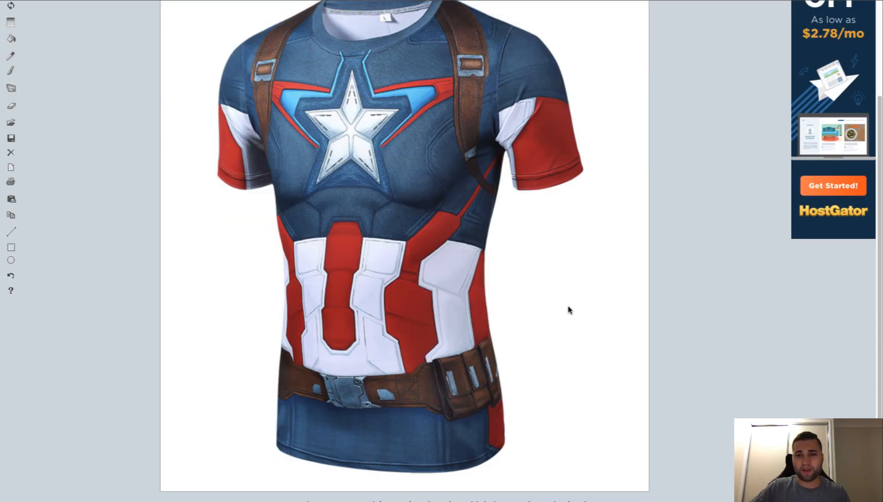
{"action": "left_click", "coordinate": [550, 315]}
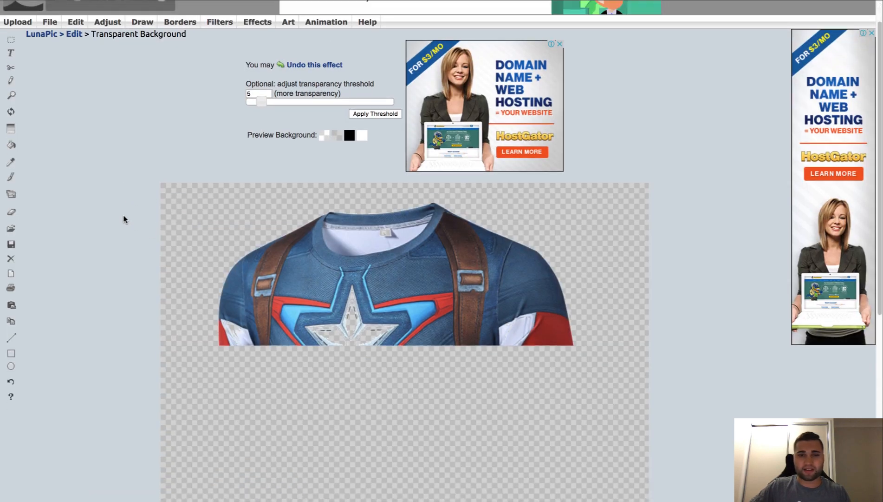
Check the cut-out shirt from collar to hem for unwanted transparent patches and apply the transparency threshold
{"action": "scroll", "coordinate": [123, 219], "scroll_direction": "down", "scroll_amount": 3}
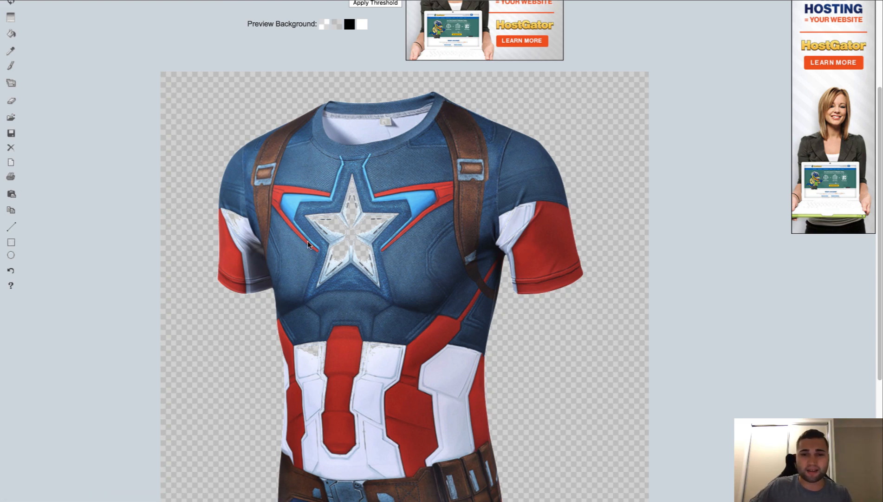
{"action": "scroll", "coordinate": [308, 241], "scroll_direction": "down", "scroll_amount": 3}
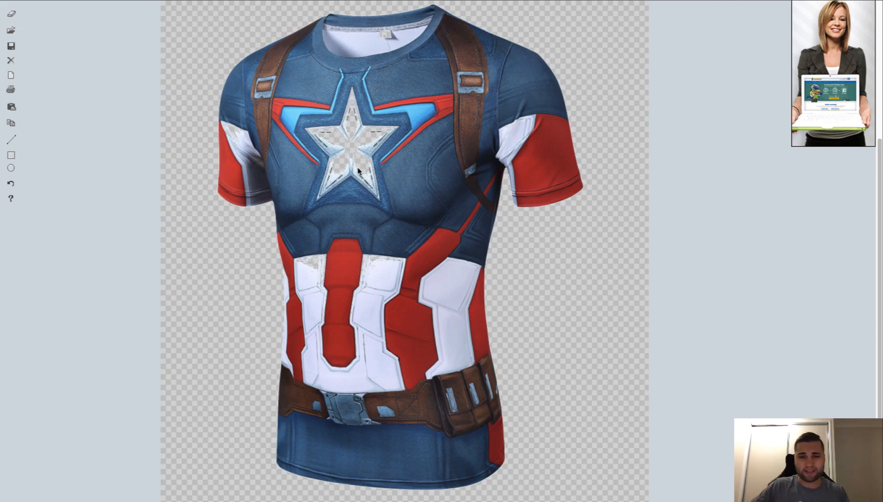
{"action": "scroll", "coordinate": [232, 209], "scroll_direction": "up", "scroll_amount": 2}
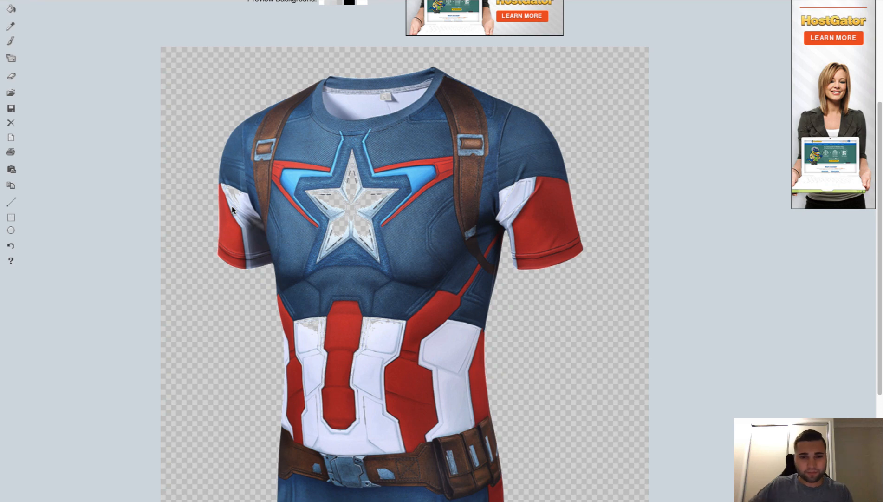
{"action": "scroll", "coordinate": [194, 289], "scroll_direction": "down", "scroll_amount": 5}
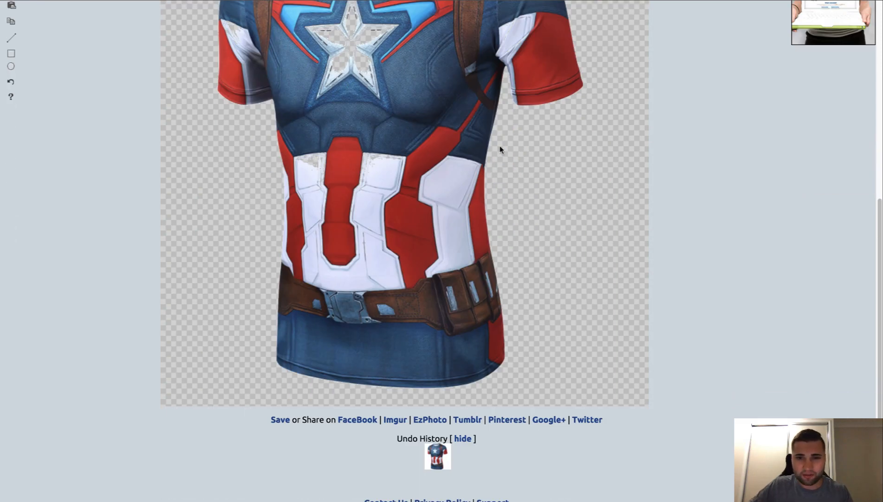
{"action": "scroll", "coordinate": [463, 172], "scroll_direction": "up", "scroll_amount": 6}
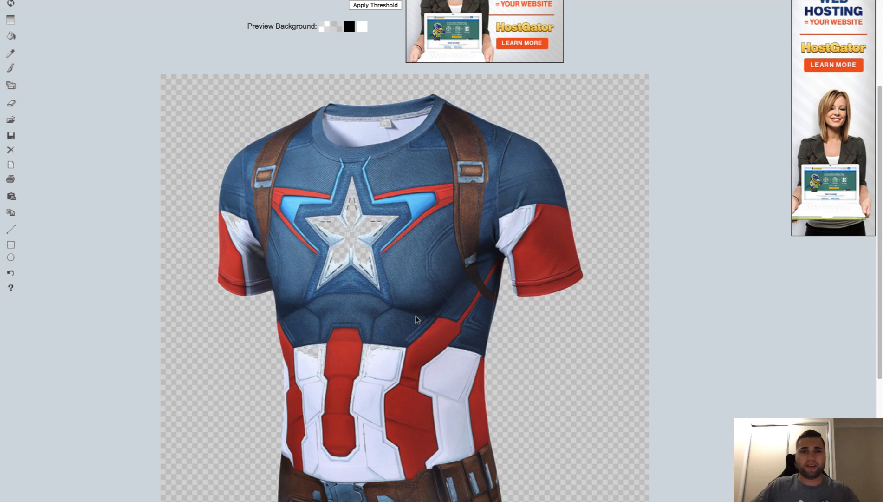
{"action": "scroll", "coordinate": [322, 201], "scroll_direction": "up", "scroll_amount": 4}
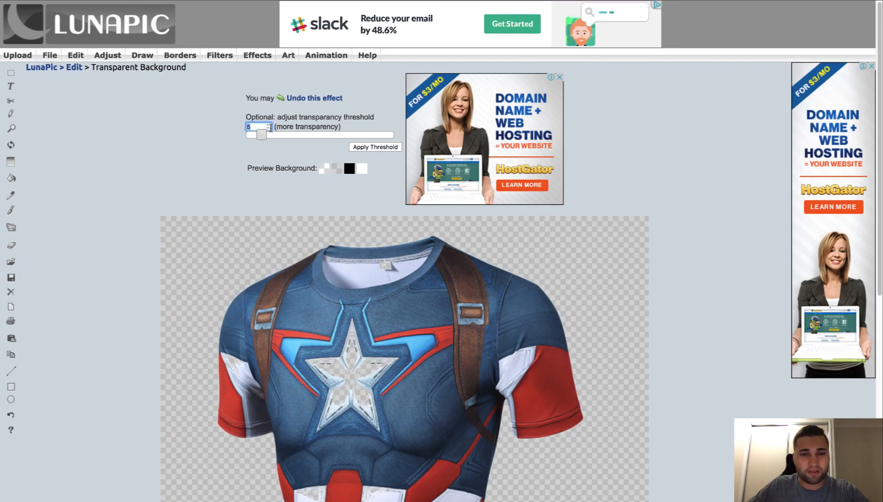
{"action": "left_click", "coordinate": [374, 148]}
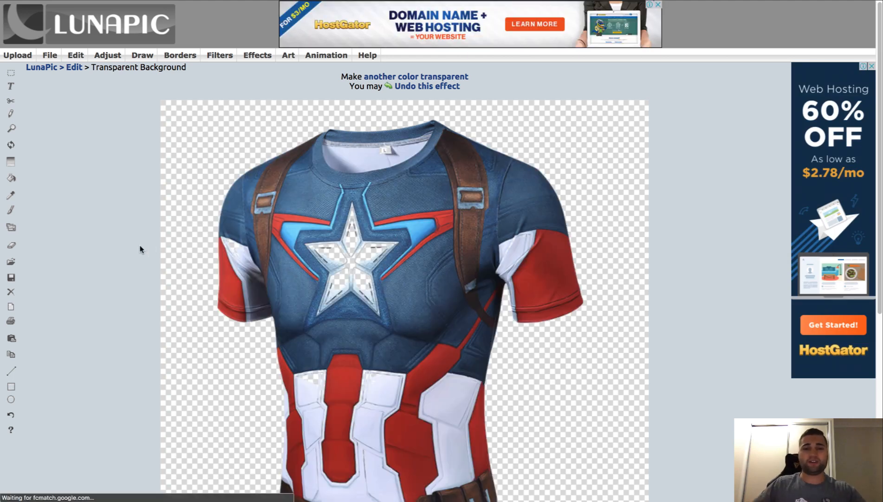
Save the background-free shirt picture to the computer as a PNG image
{"action": "scroll", "coordinate": [141, 250], "scroll_direction": "down", "scroll_amount": 2}
{"action": "right_click", "coordinate": [374, 258]}
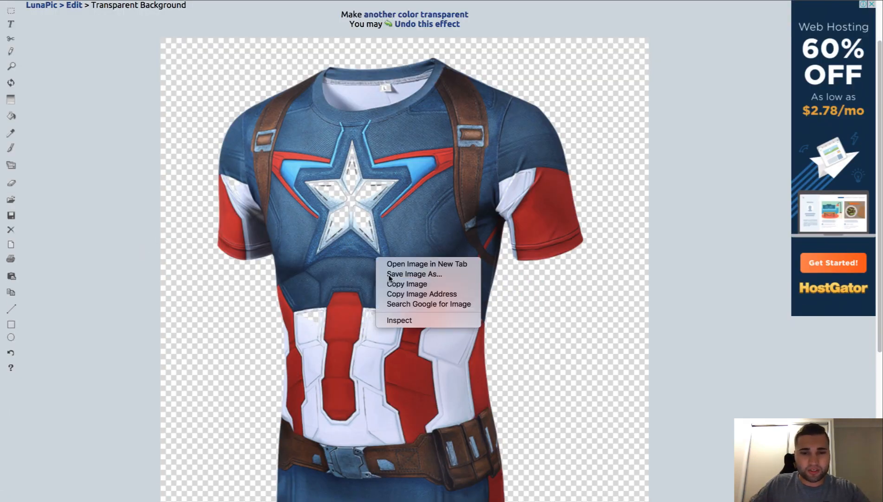
{"action": "left_click", "coordinate": [389, 274]}
{"action": "left_click", "coordinate": [509, 47]}
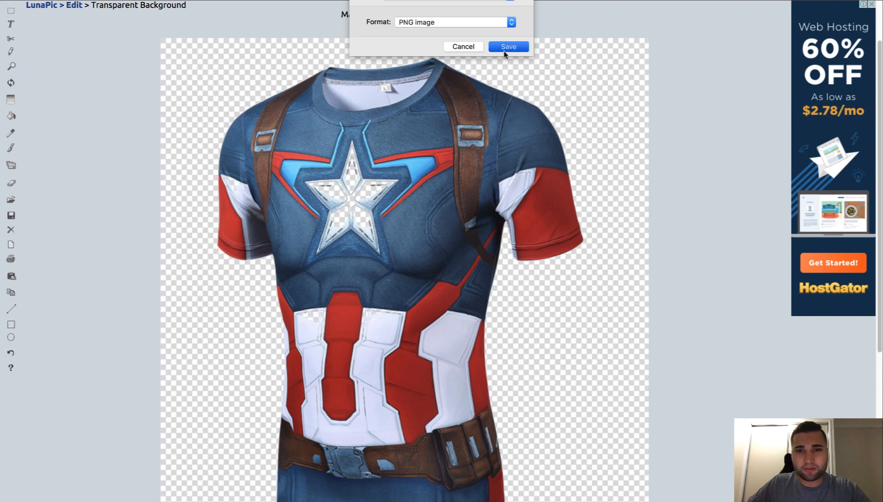
Switch to the Canva design and upload 3.png from the Downloads folder
{"action": "left_click", "coordinate": [520, 19]}
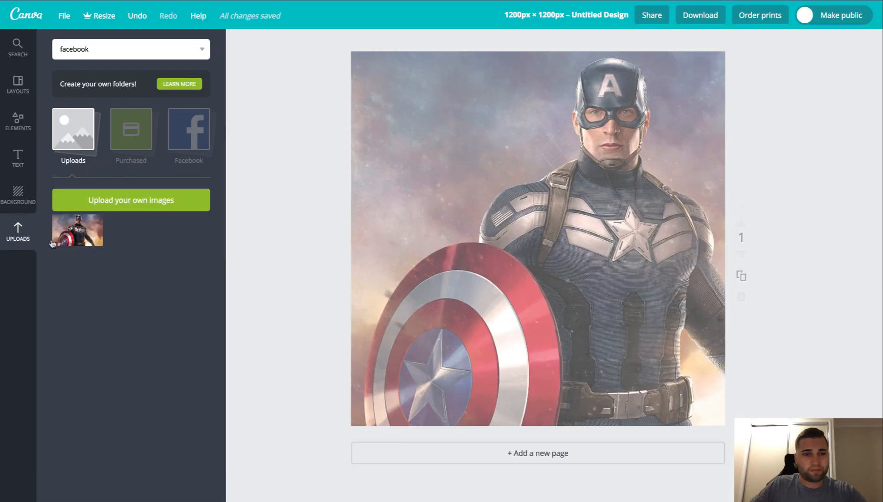
{"action": "left_click", "coordinate": [144, 205]}
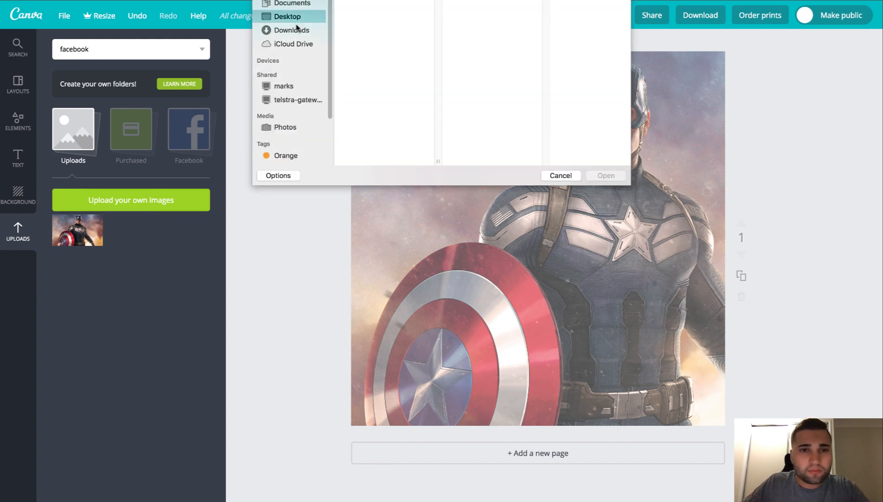
{"action": "left_click", "coordinate": [301, 30]}
{"action": "left_click", "coordinate": [365, 88]}
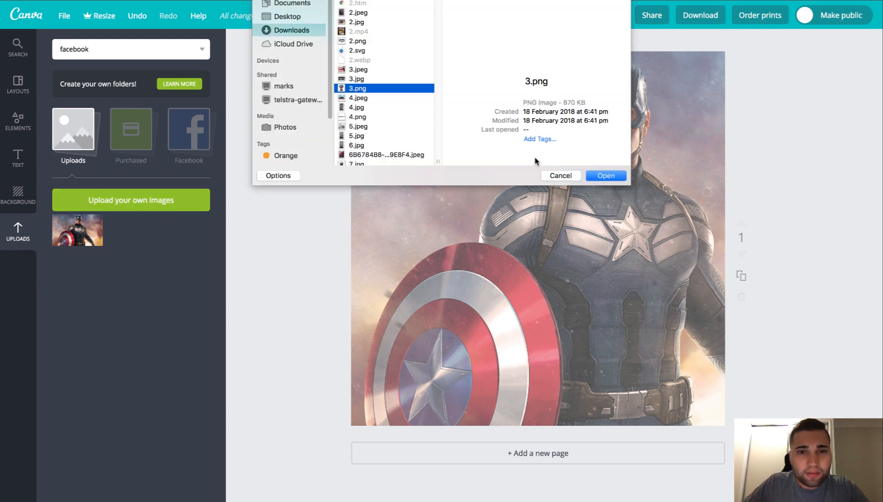
{"action": "left_click", "coordinate": [600, 177]}
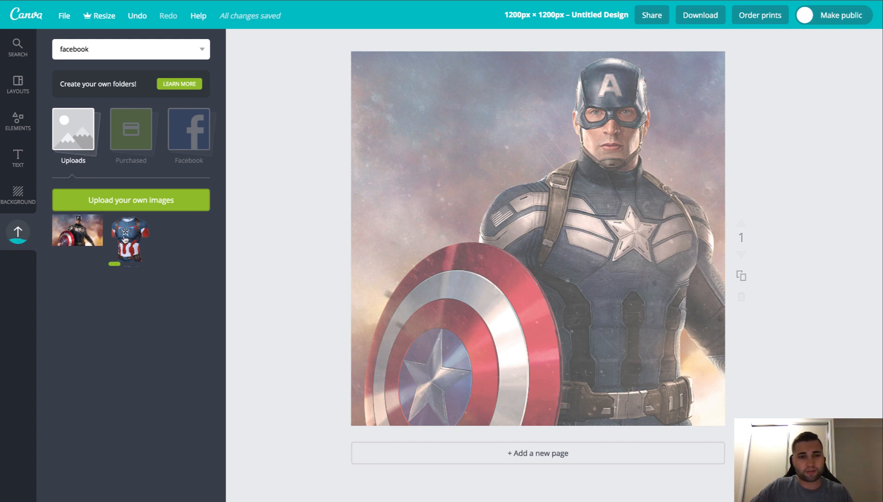
Place the uploaded shirt on the page, enlarge it slightly and position it on the left half beside the character
{"action": "left_click", "coordinate": [129, 237]}
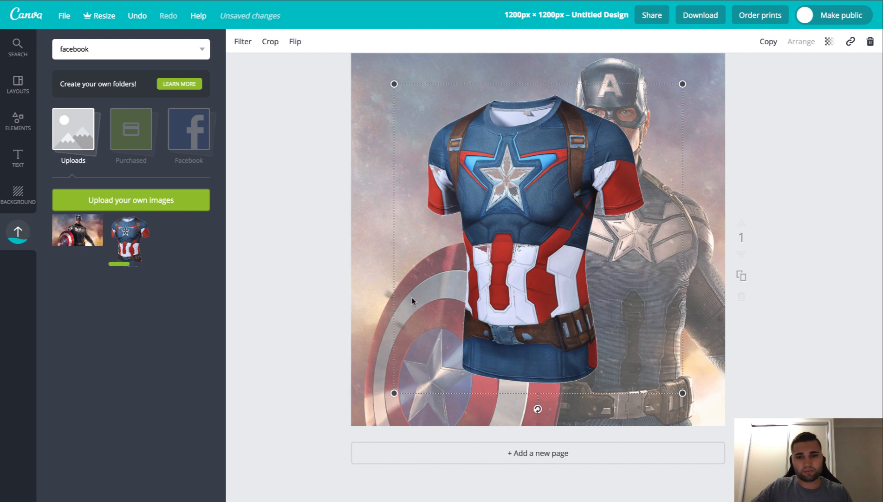
{"action": "left_click_drag", "start_coordinate": [551, 185], "coordinate": [517, 213]}
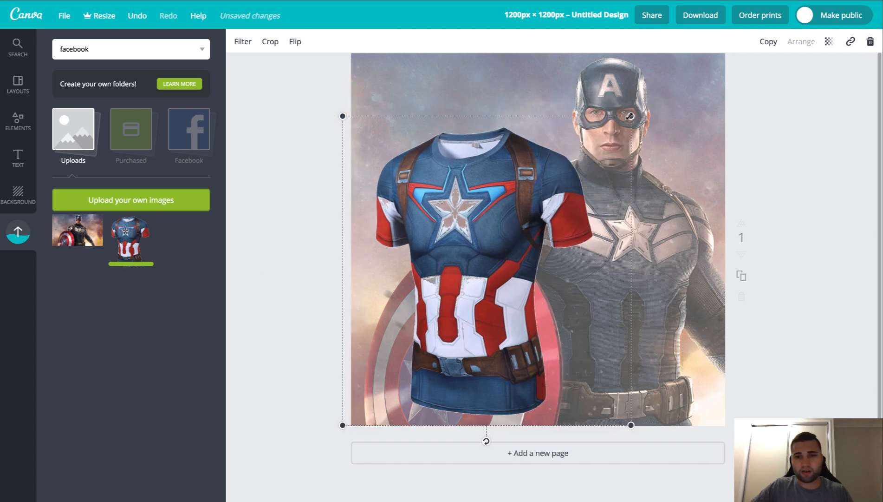
{"action": "left_click_drag", "start_coordinate": [631, 116], "coordinate": [672, 71]}
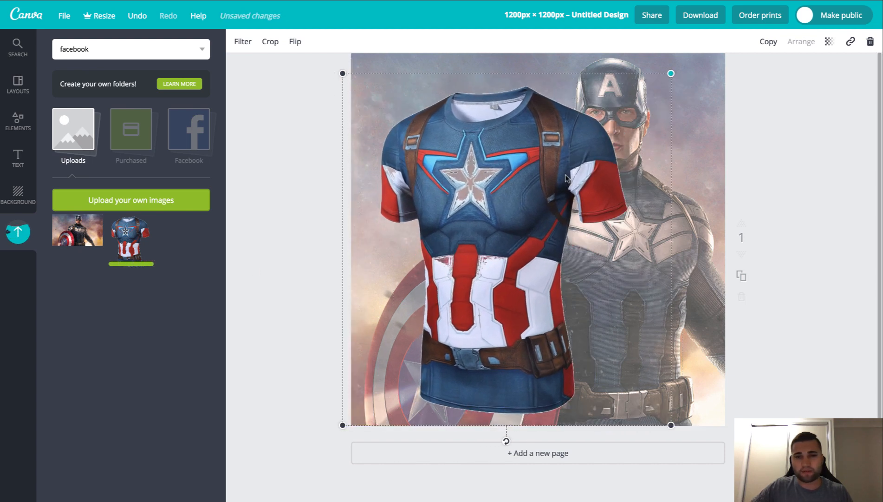
{"action": "left_click_drag", "start_coordinate": [601, 161], "coordinate": [568, 175]}
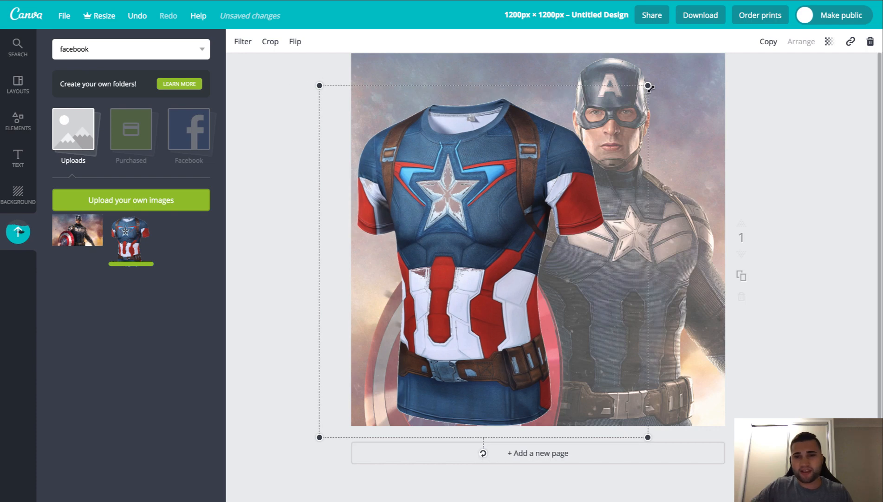
{"action": "left_click_drag", "start_coordinate": [640, 93], "coordinate": [627, 107]}
{"action": "left_click", "coordinate": [754, 232]}
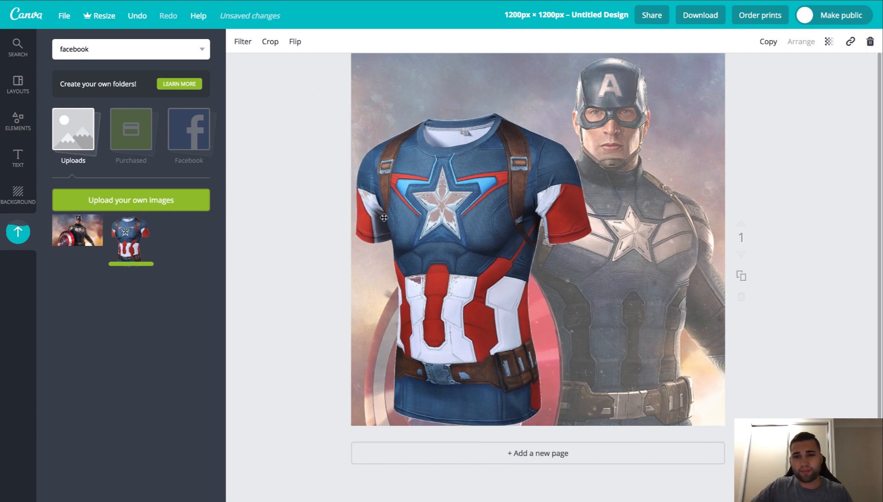
Shift the faded character background to the right and nudge the shirt slightly right and up
{"action": "left_click", "coordinate": [661, 177]}
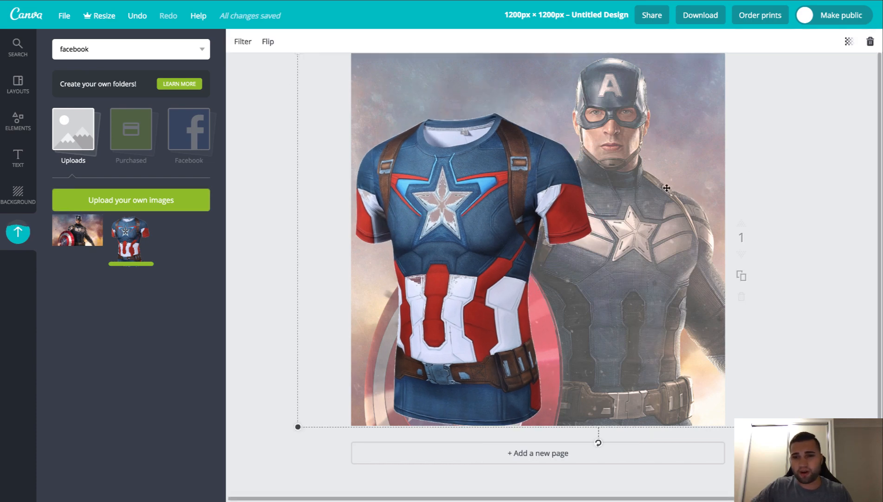
{"action": "left_click_drag", "start_coordinate": [662, 188], "coordinate": [682, 187]}
{"action": "left_click_drag", "start_coordinate": [475, 254], "coordinate": [488, 248]}
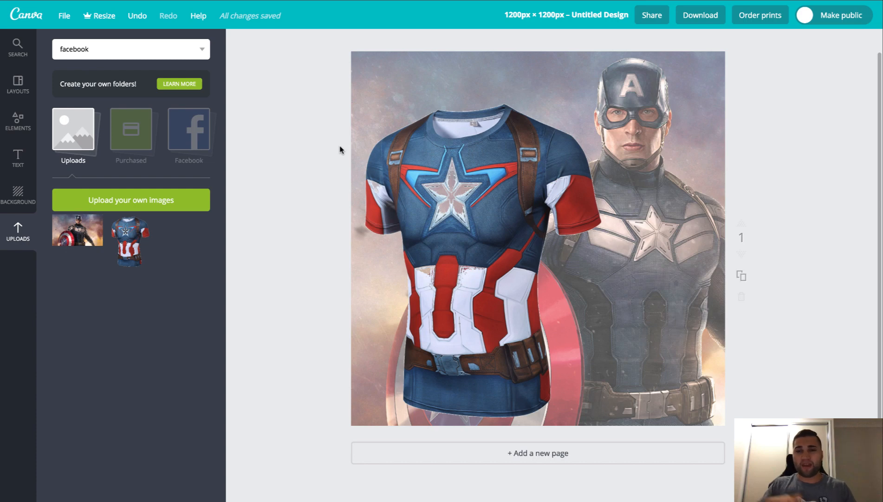
Add a solid white circle shape, shrink it and place it over the star on the shirt's chest
{"action": "left_click", "coordinate": [17, 120]}
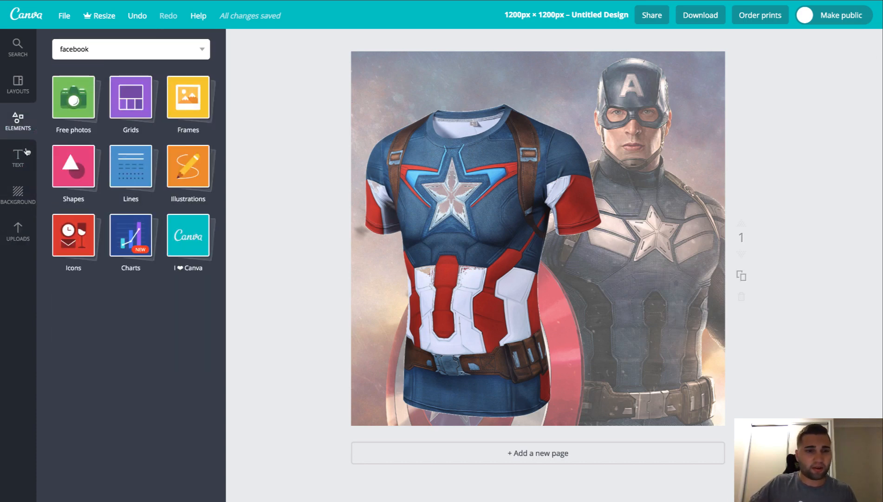
{"action": "left_click", "coordinate": [67, 165]}
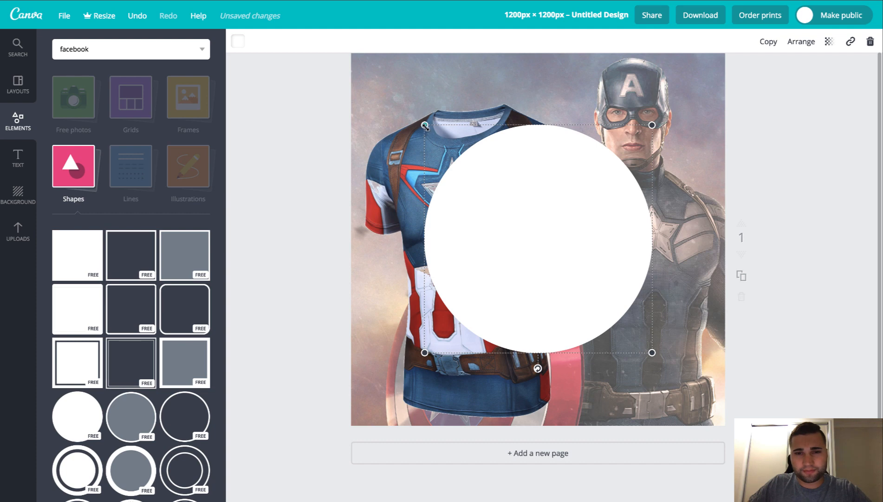
{"action": "left_click_drag", "start_coordinate": [424, 125], "coordinate": [527, 228]}
{"action": "left_click_drag", "start_coordinate": [575, 282], "coordinate": [458, 198]}
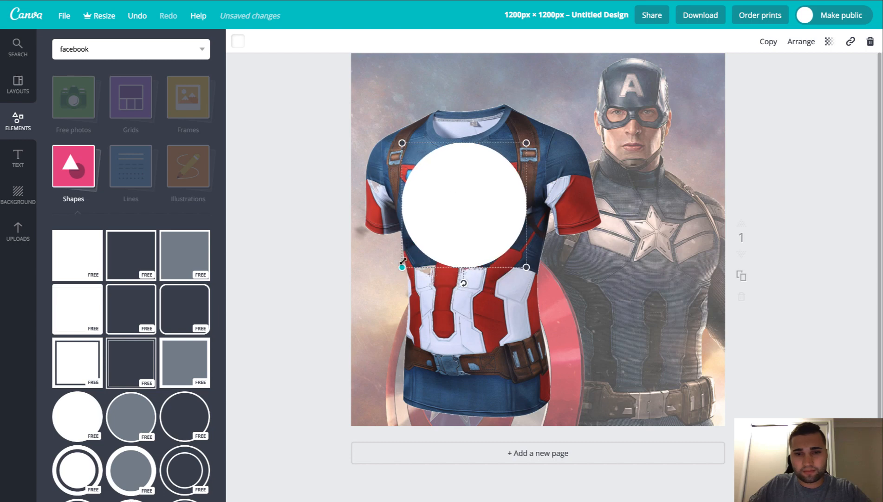
Send the white circle behind the shirt to fill the star's transparent areas, and deselect it
{"action": "left_click", "coordinate": [796, 44]}
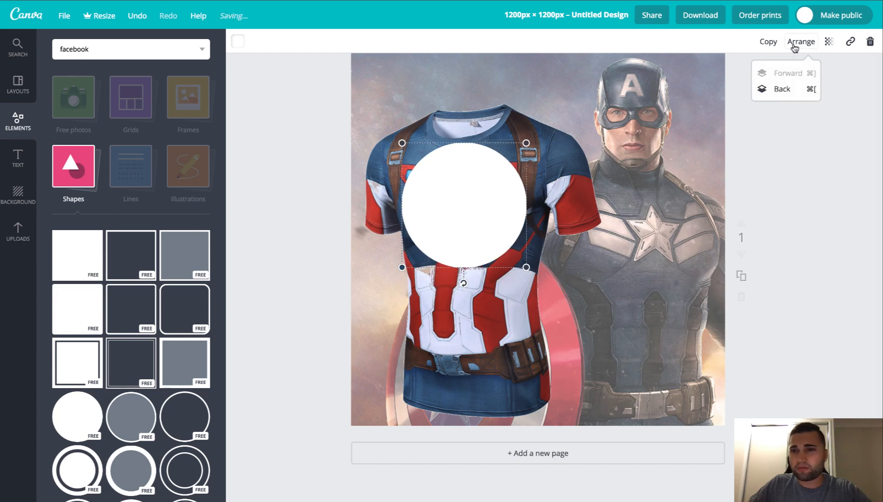
{"action": "left_click", "coordinate": [781, 89]}
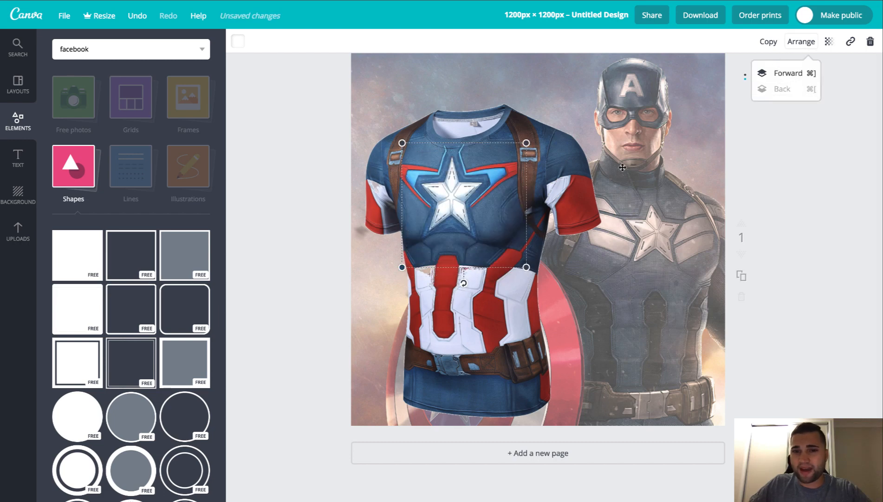
{"action": "left_click", "coordinate": [287, 167]}
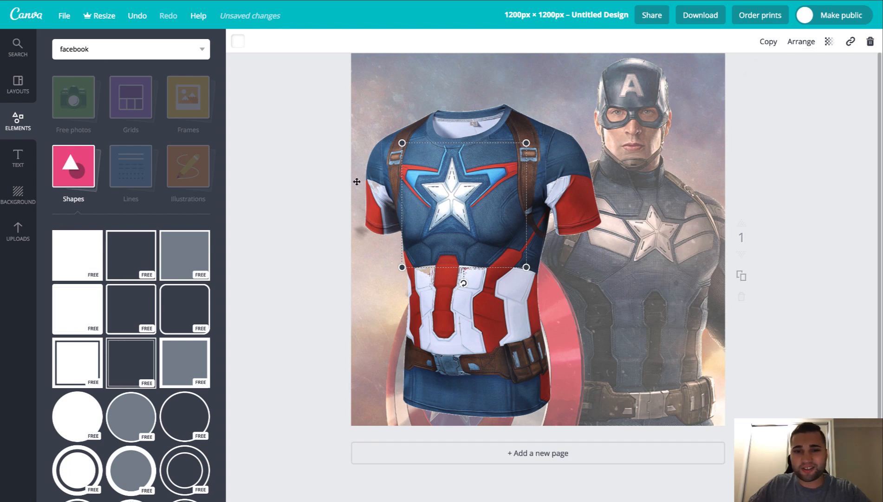
{"action": "left_click", "coordinate": [473, 222]}
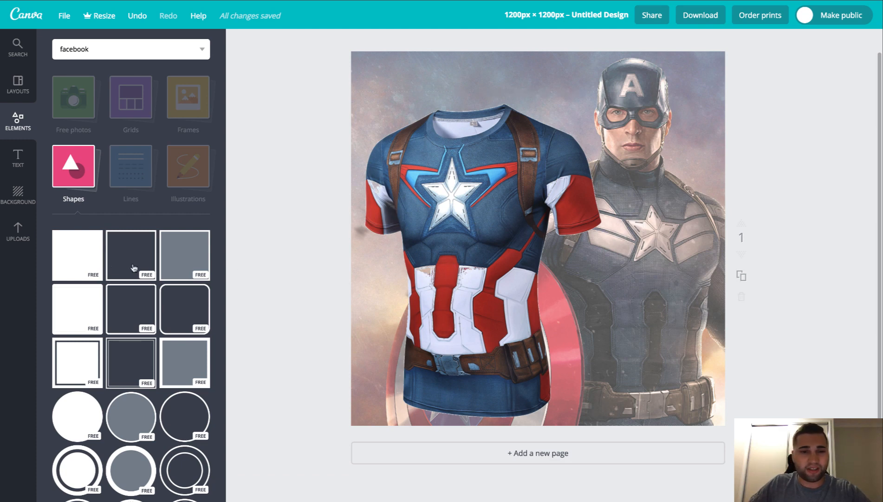
Add a small solid white square over the shirt's striped midsection and send it behind the shirt to fill the transparent patches
{"action": "left_click", "coordinate": [75, 305]}
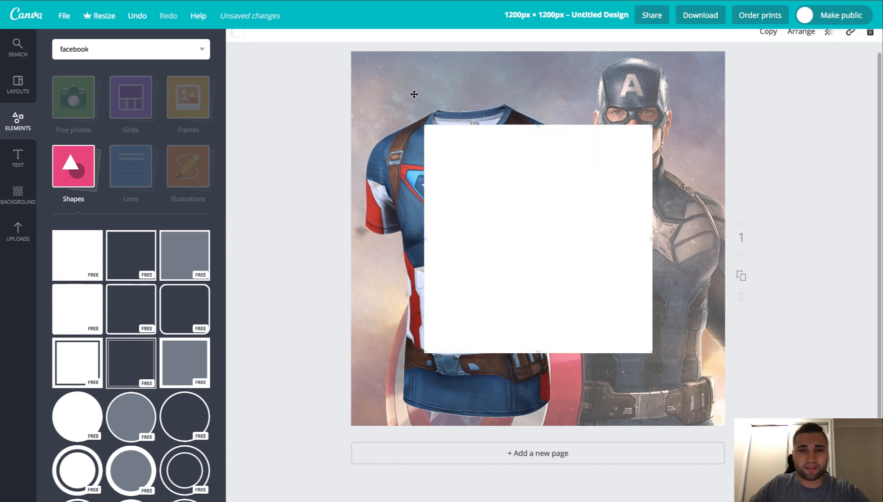
{"action": "left_click_drag", "start_coordinate": [426, 126], "coordinate": [570, 259]}
{"action": "left_click_drag", "start_coordinate": [595, 314], "coordinate": [425, 293]}
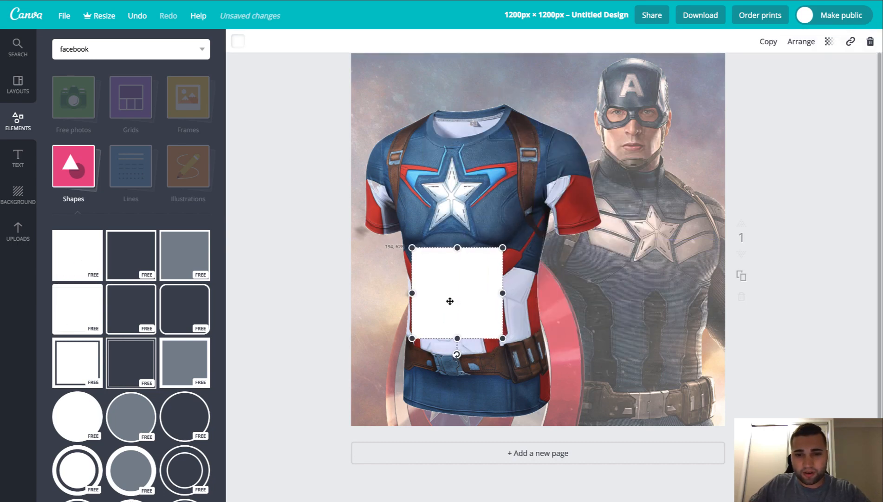
{"action": "left_click", "coordinate": [790, 44]}
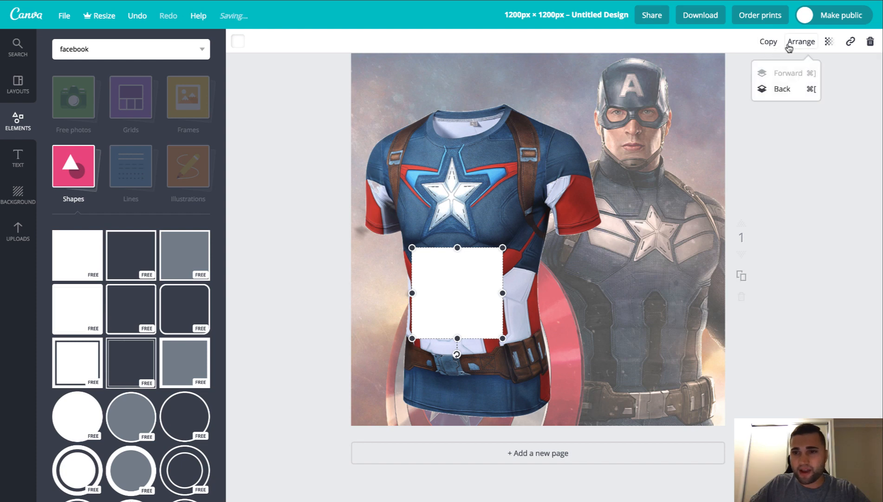
{"action": "left_click", "coordinate": [778, 97]}
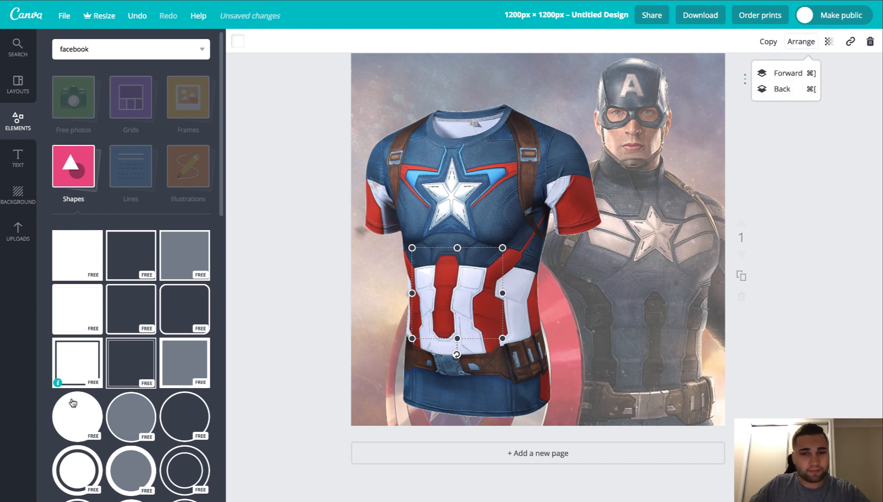
Add a small solid white circle over the right-hand sleeve's white patch and send it behind the shirt to fill the transparent area
{"action": "left_click", "coordinate": [78, 416]}
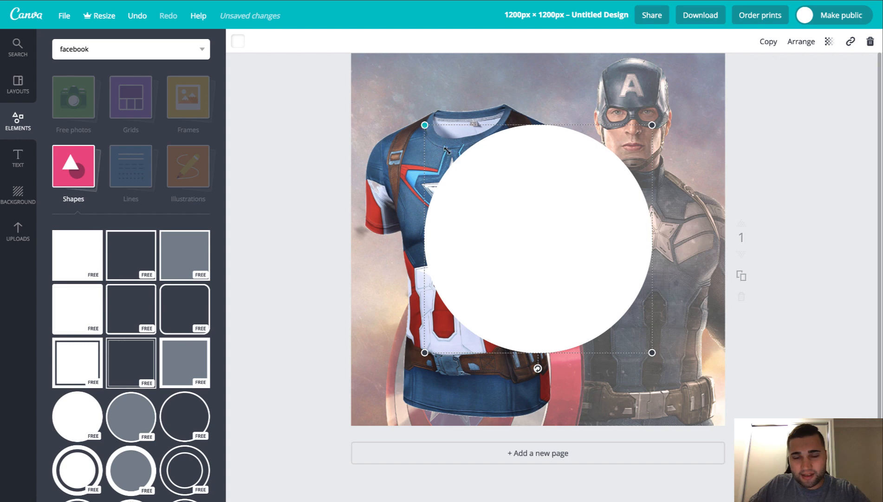
{"action": "left_click_drag", "start_coordinate": [424, 124], "coordinate": [536, 236]}
{"action": "left_click_drag", "start_coordinate": [563, 269], "coordinate": [568, 266]}
{"action": "left_click_drag", "start_coordinate": [599, 310], "coordinate": [530, 170]}
{"action": "left_click_drag", "start_coordinate": [504, 138], "coordinate": [536, 174]}
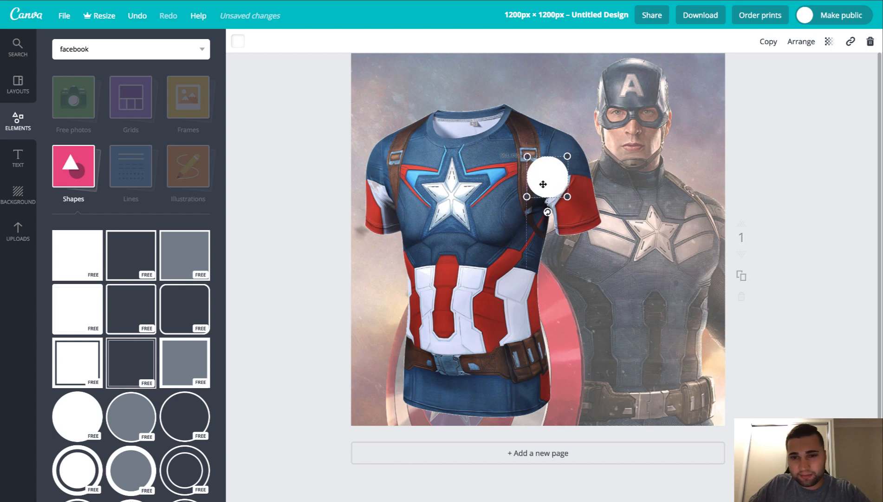
{"action": "left_click", "coordinate": [801, 41]}
{"action": "left_click", "coordinate": [782, 89]}
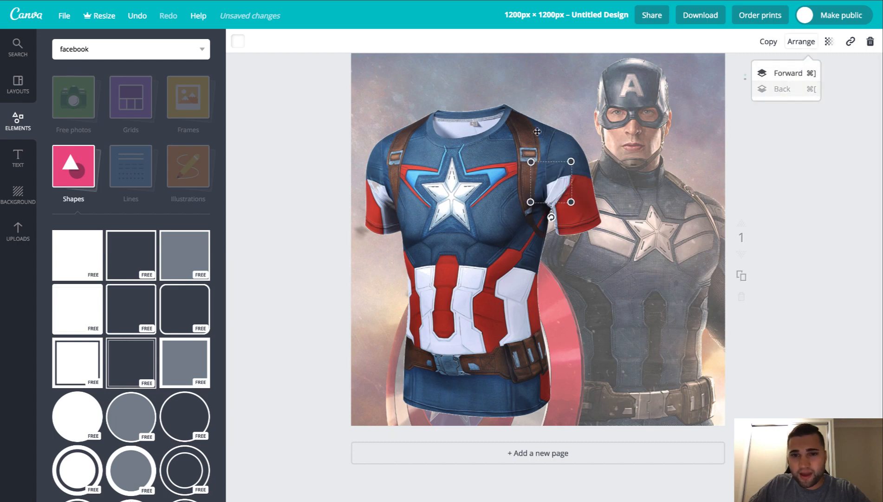
Add another small white circle over the left-hand sleeve's white patch, send it behind the shirt and deselect it
{"action": "left_click", "coordinate": [75, 406]}
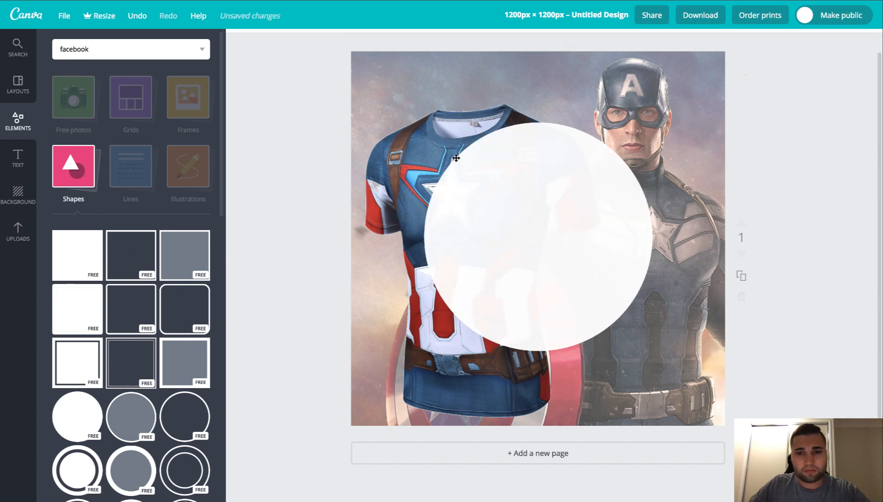
{"action": "left_click_drag", "start_coordinate": [425, 125], "coordinate": [599, 299]}
{"action": "left_click_drag", "start_coordinate": [620, 342], "coordinate": [388, 203]}
{"action": "left_click", "coordinate": [805, 43]}
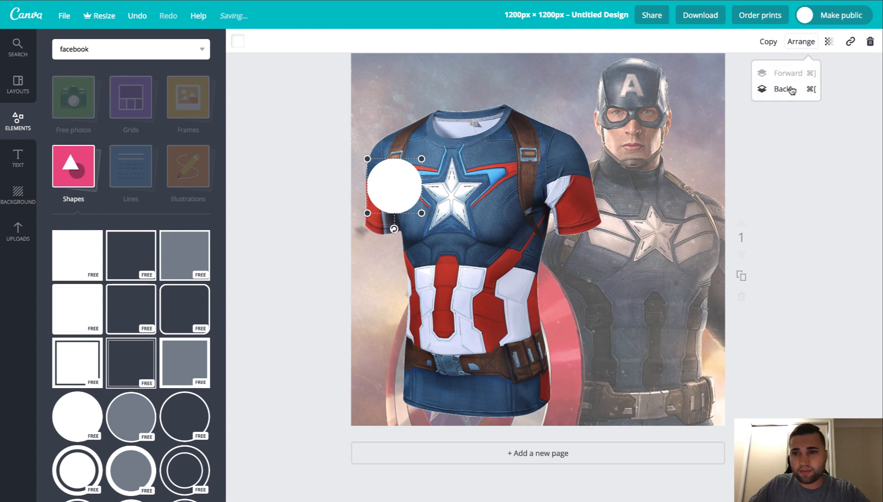
{"action": "left_click", "coordinate": [782, 88]}
{"action": "left_click", "coordinate": [282, 165]}
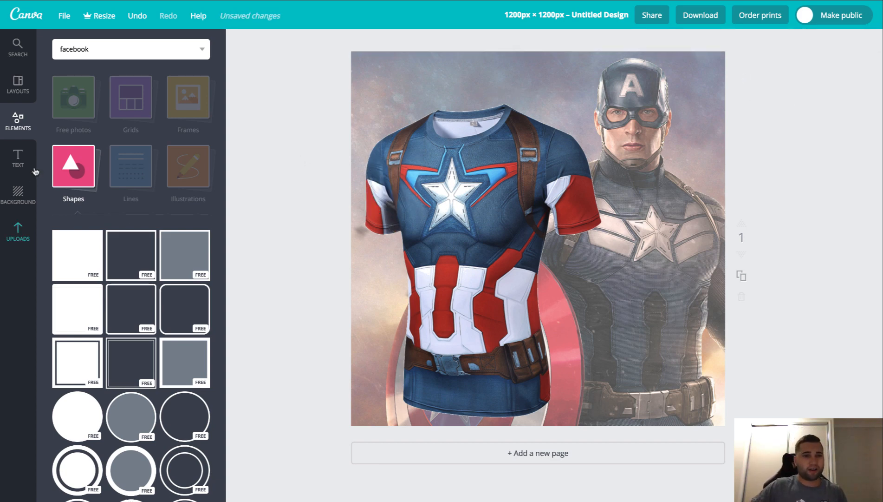
Try out the red "$10 ENTRY" text badge, shrunk and placed over the character's lower torso, and delete it
{"action": "left_click", "coordinate": [18, 159]}
{"action": "scroll", "coordinate": [113, 209], "scroll_direction": "down", "scroll_amount": 1}
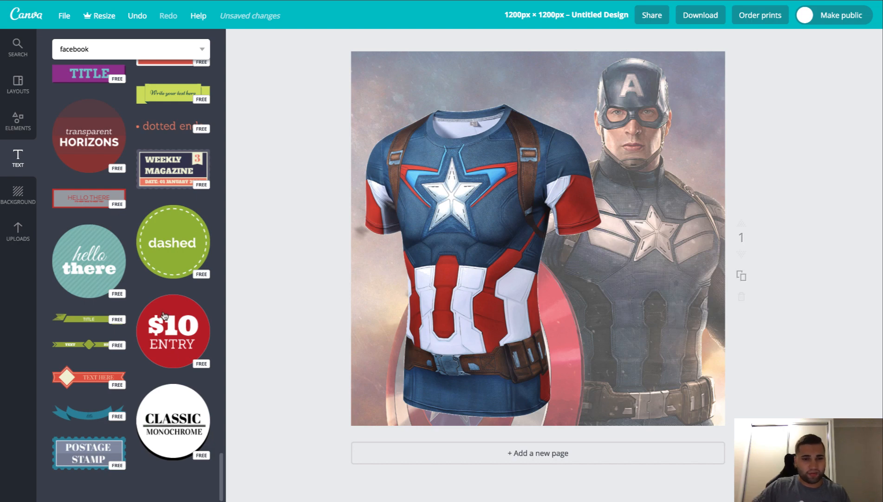
{"action": "left_click", "coordinate": [169, 327]}
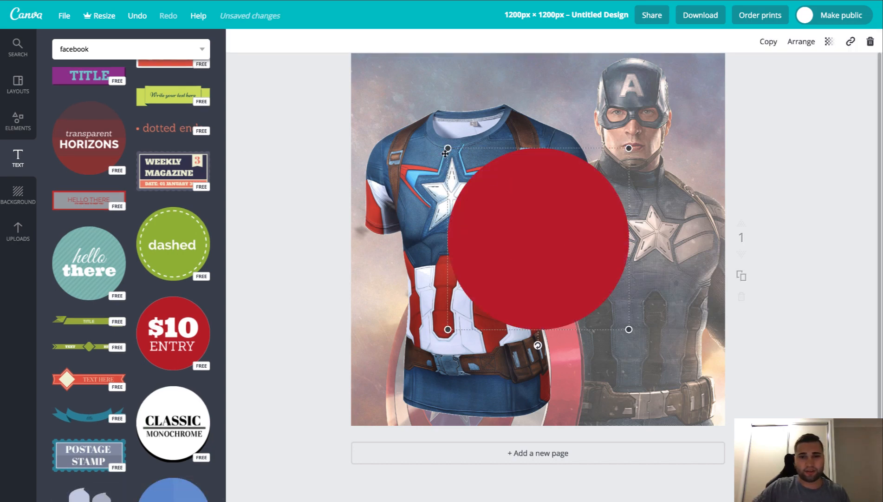
{"action": "left_click_drag", "start_coordinate": [448, 148], "coordinate": [493, 191]}
{"action": "left_click_drag", "start_coordinate": [515, 251], "coordinate": [601, 326]}
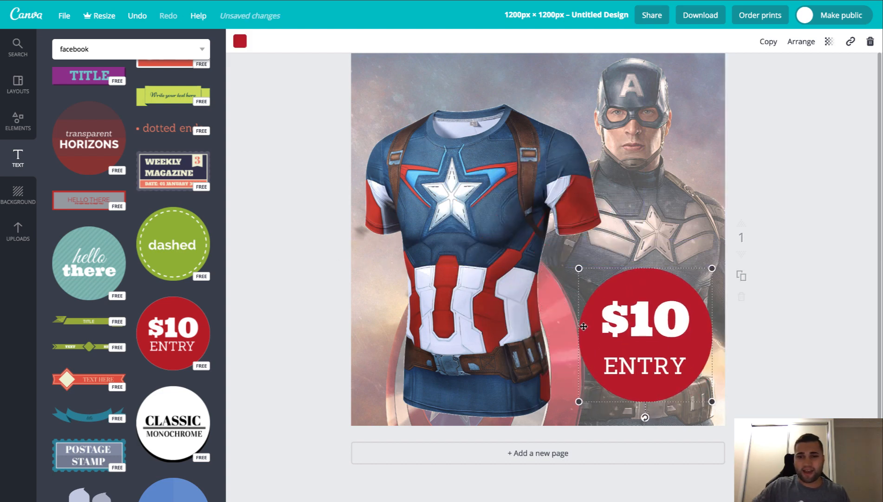
{"action": "key", "text": "Delete"}
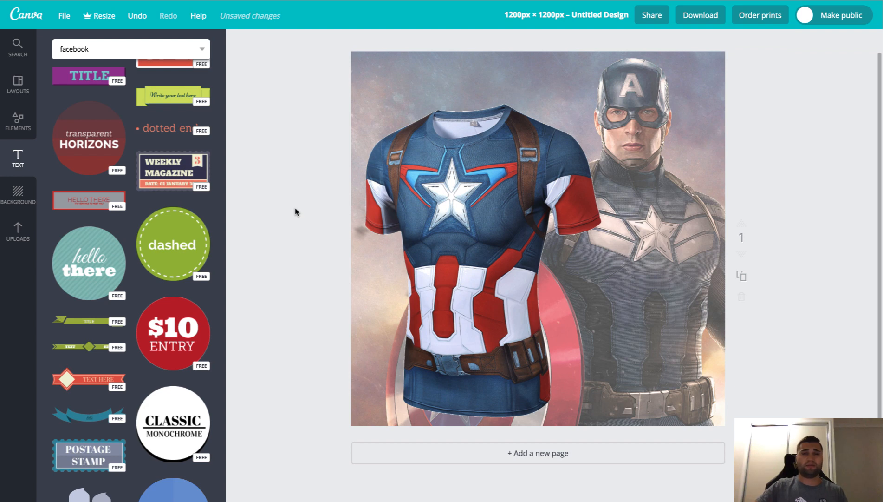